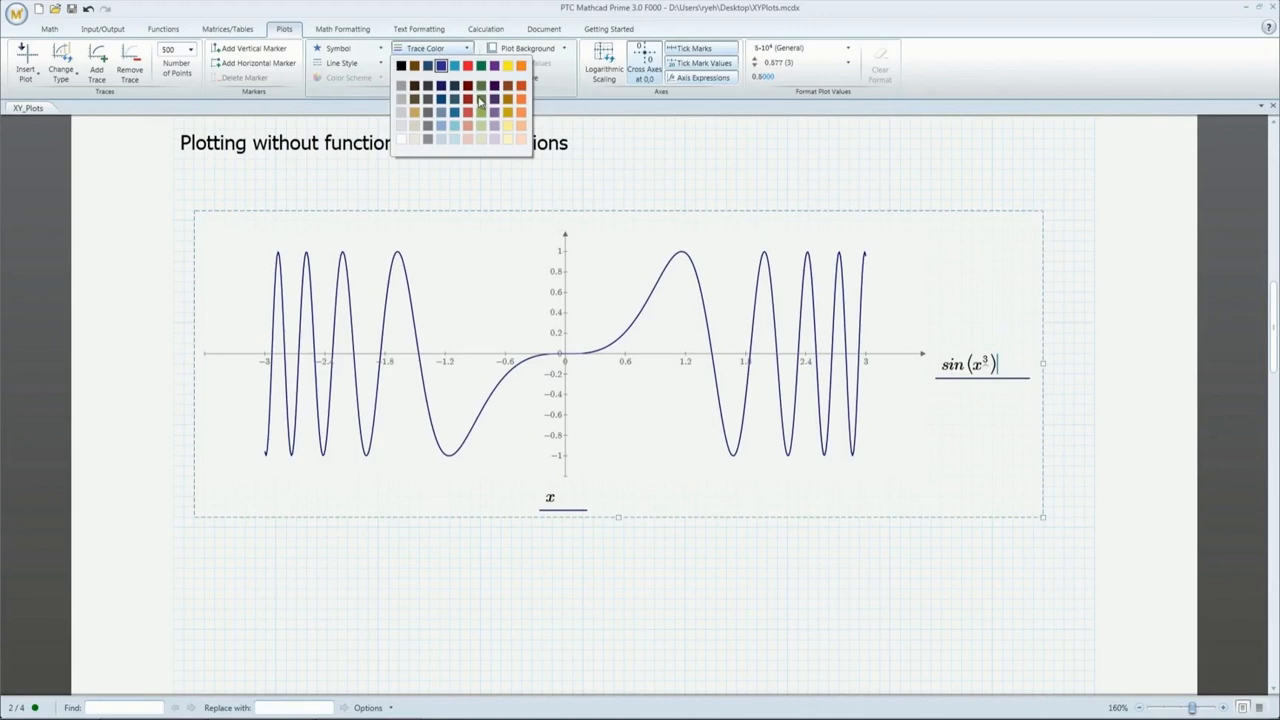
Step: Make the sin(x³) trace a dashed olive-green line
click(482, 100)
click(345, 63)
click(345, 123)
Step: Add a second cos(x³) trace to the plot and scroll down to page 3
key(comma)
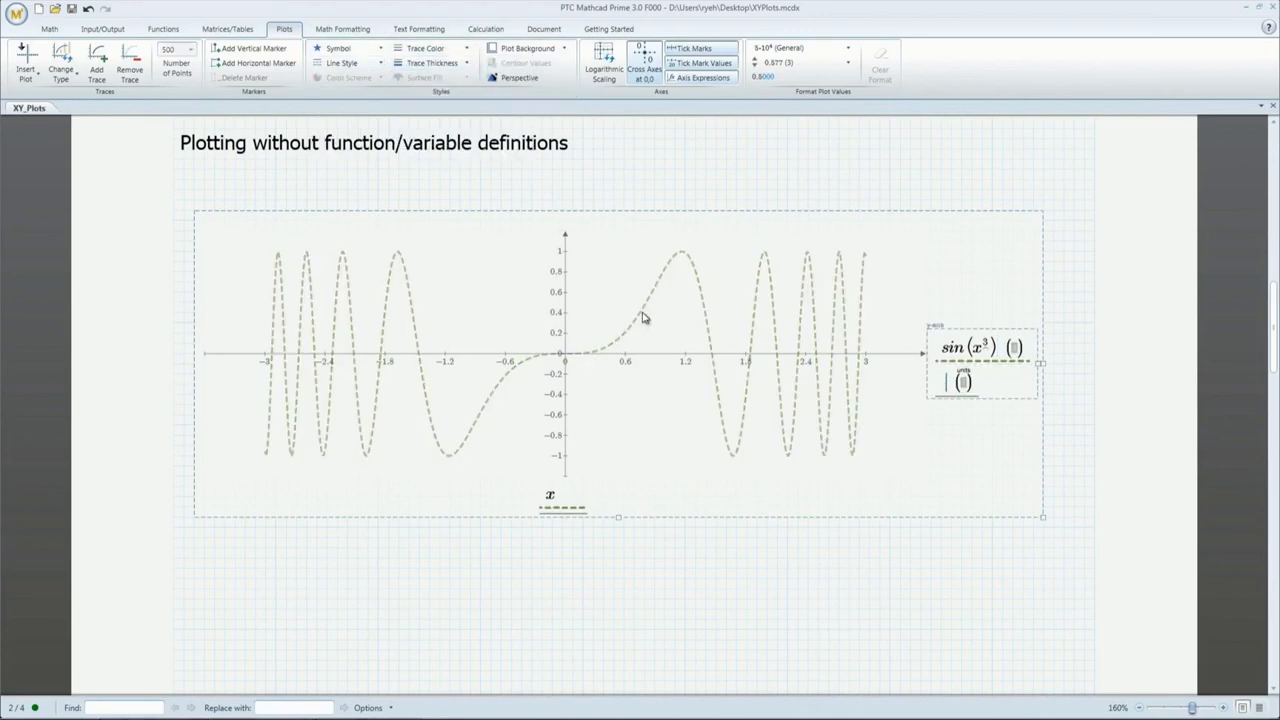
text(cos()
text(x^3)
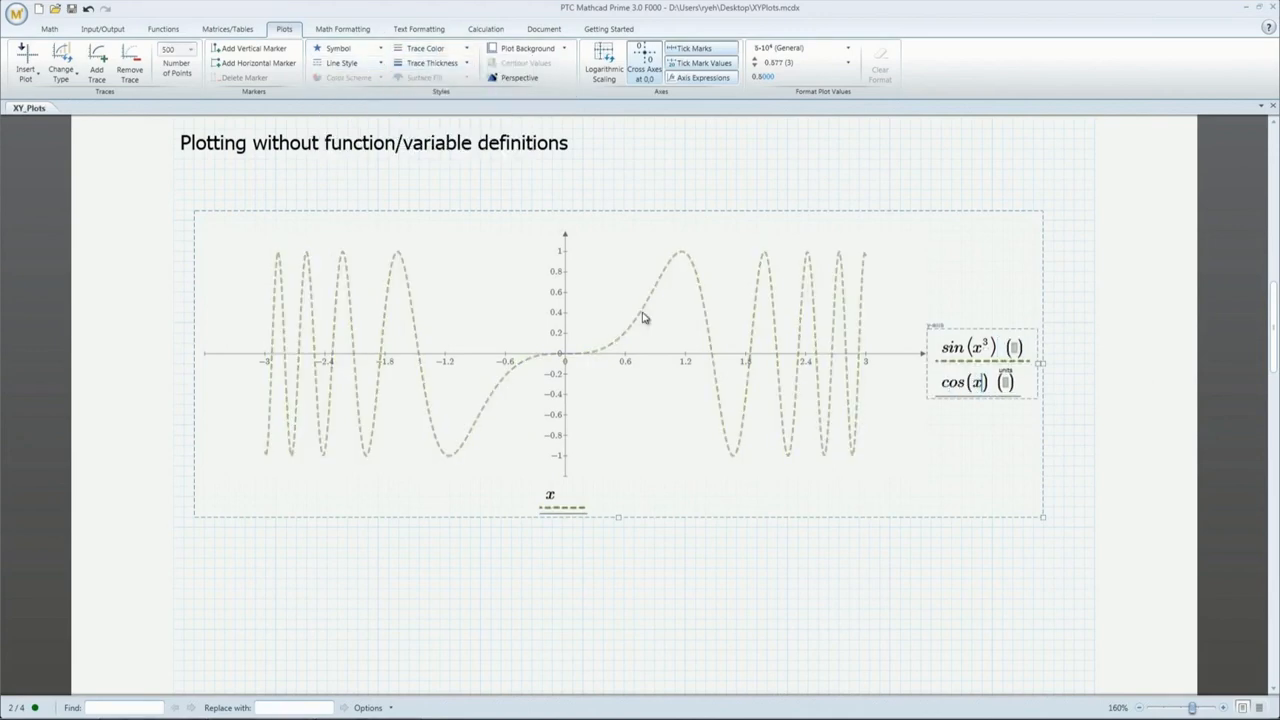
click(756, 623)
scroll(757, 623, down, 15)
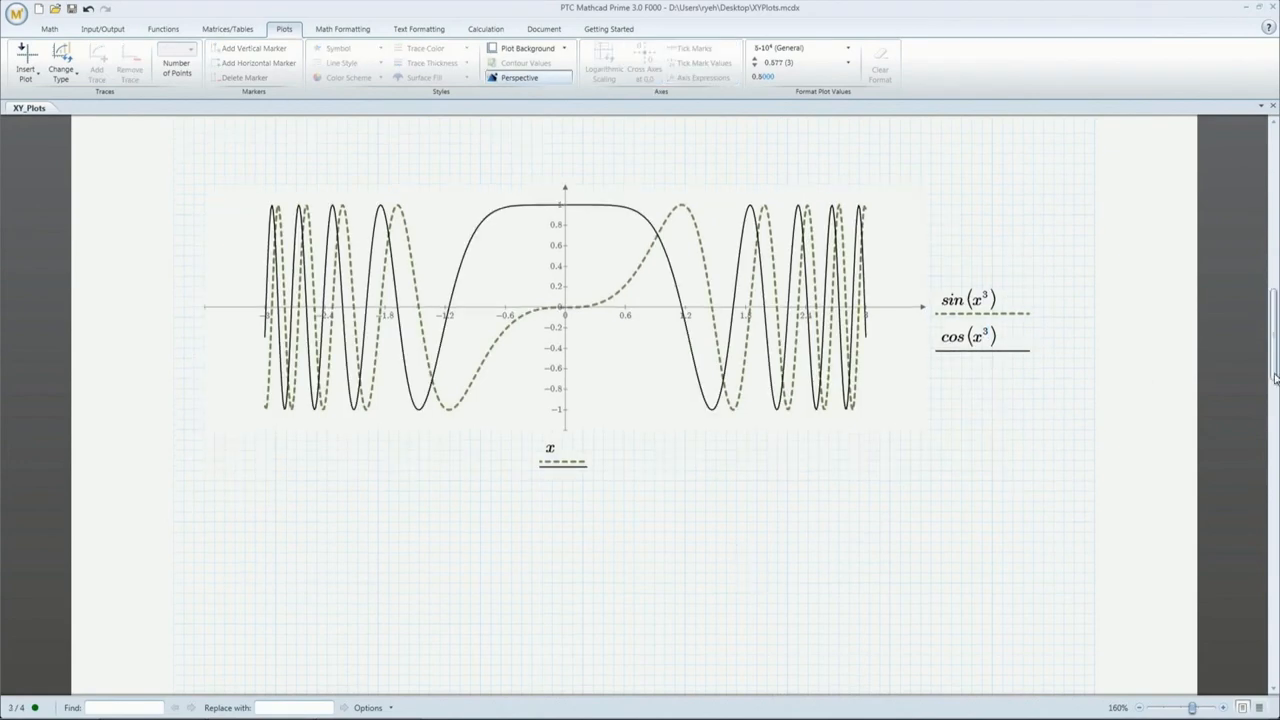
Step: Evaluate E.tot(1)= beside Total energy, then start the Creating 3D Plots demo clip
scroll(640, 437, down, 2)
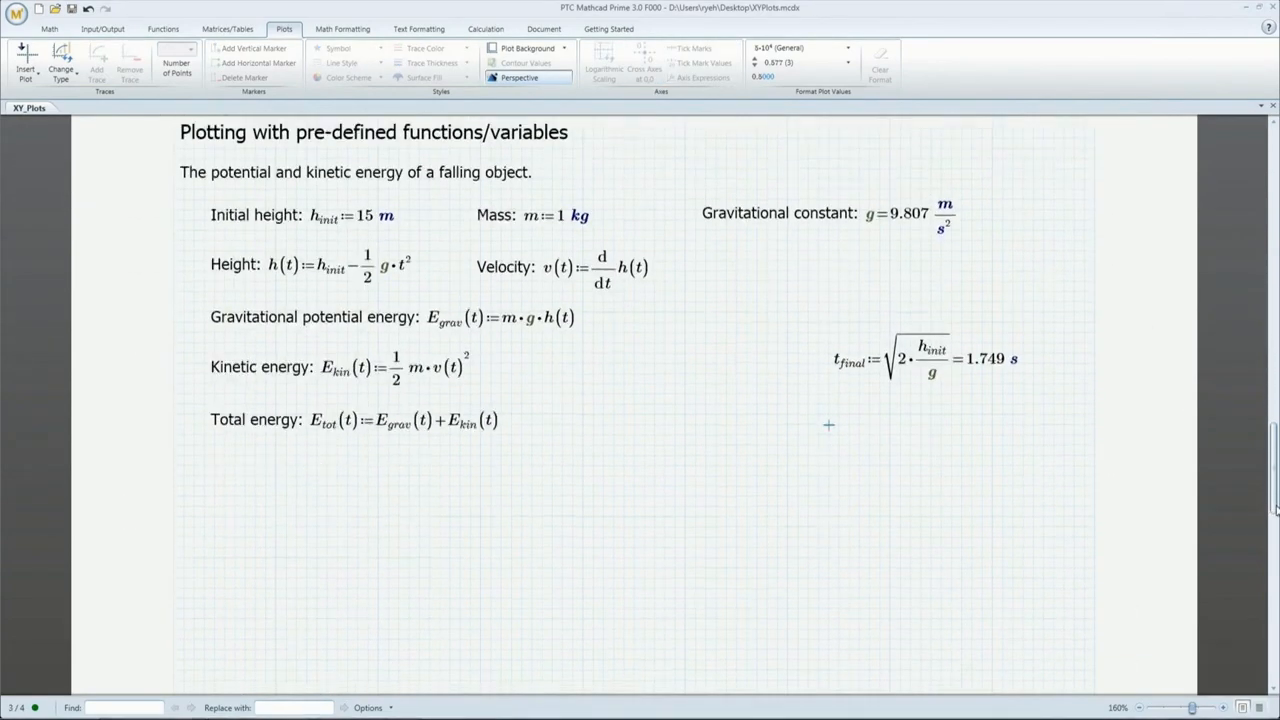
click(636, 428)
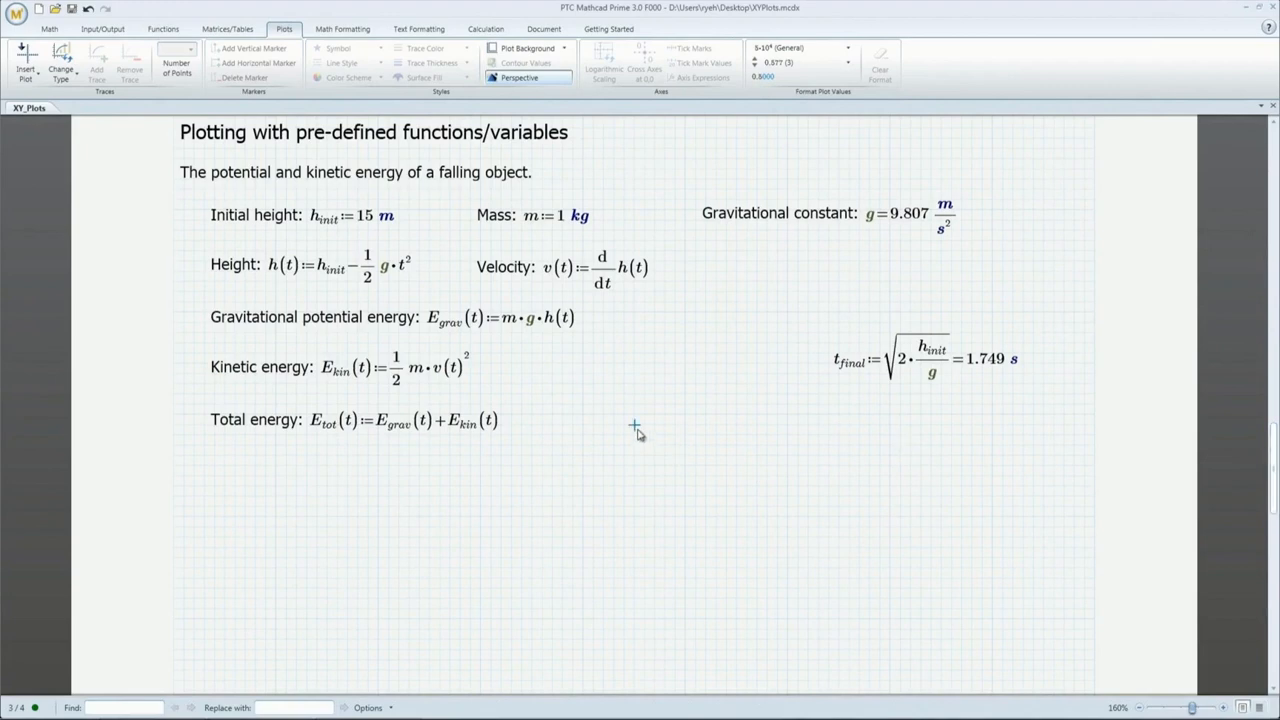
text(E.tot(1)=?)
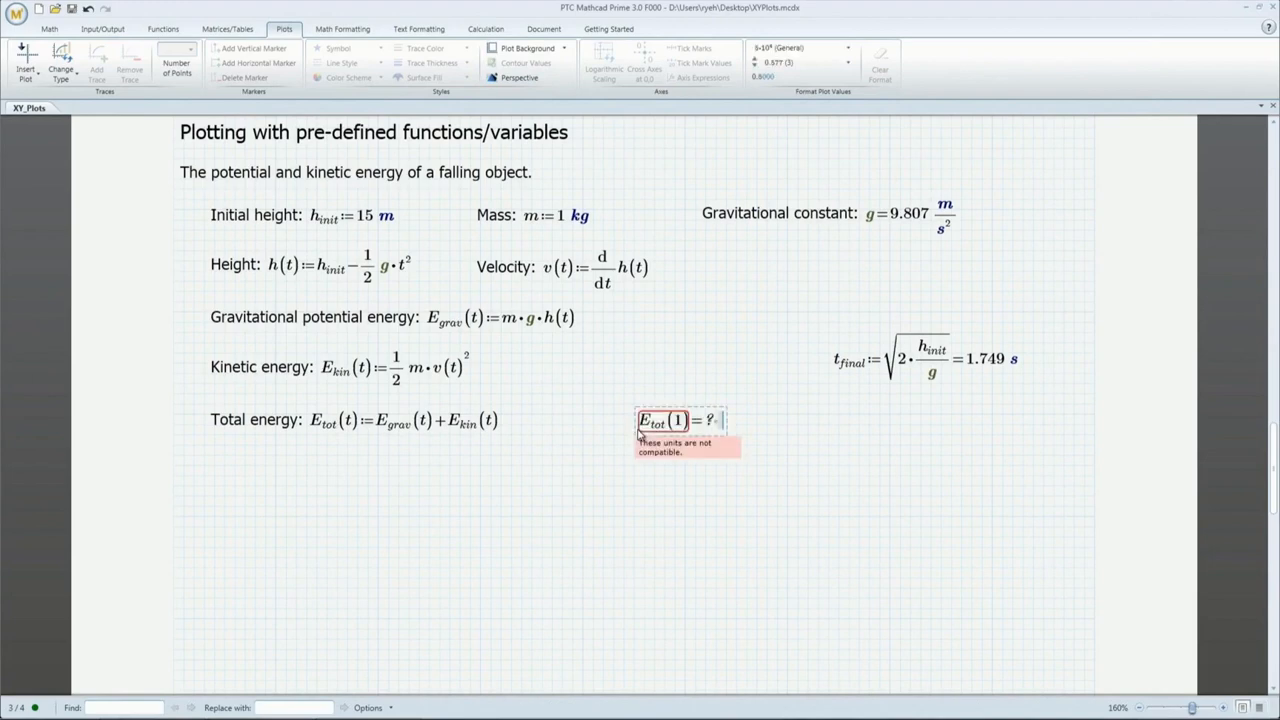
click(684, 426)
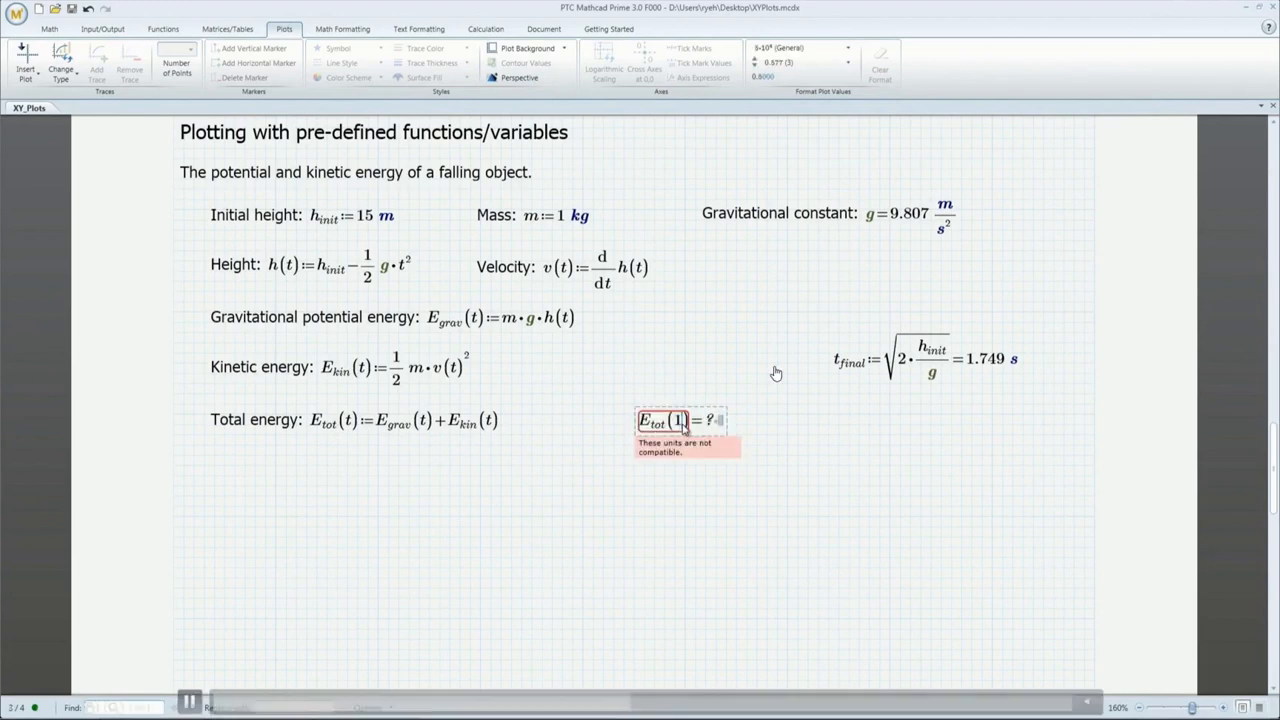
key(Escape)
click(1110, 538)
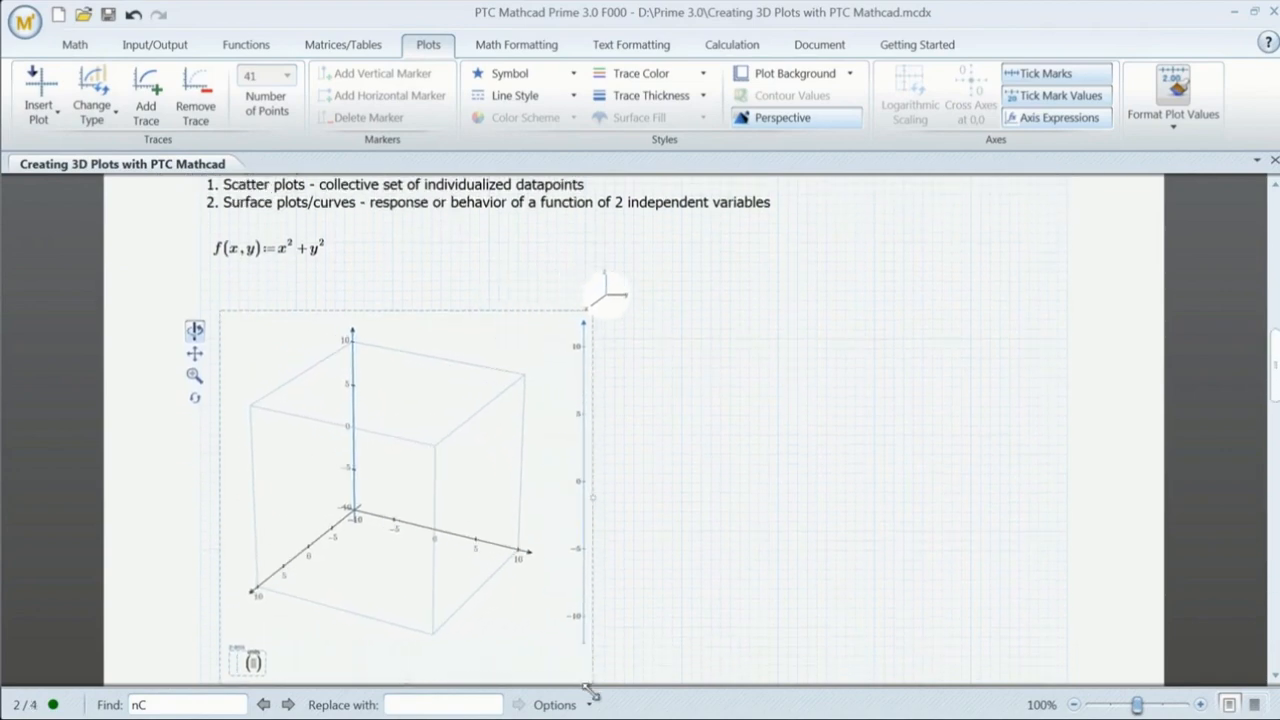
Step: Resize the 3D plot wider and shorter and plot f as its surface
drag(580, 590, 634, 526)
scroll(1268, 450, up, 3)
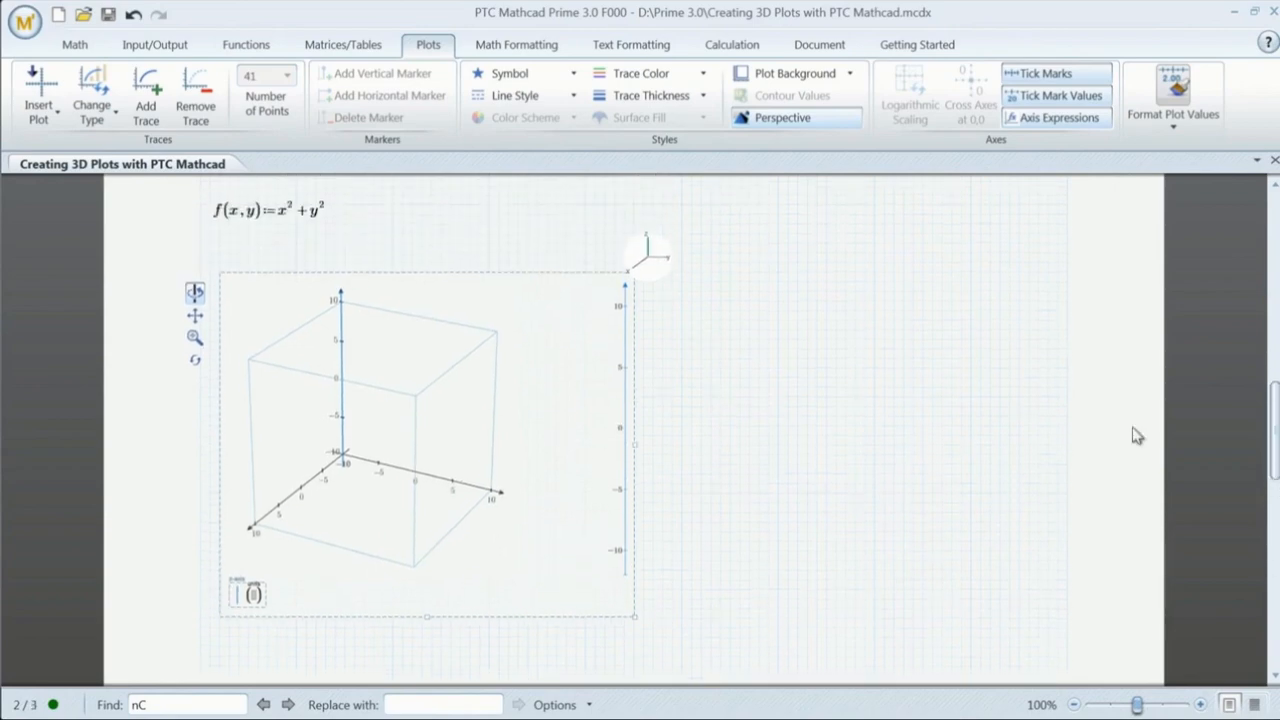
text(f)
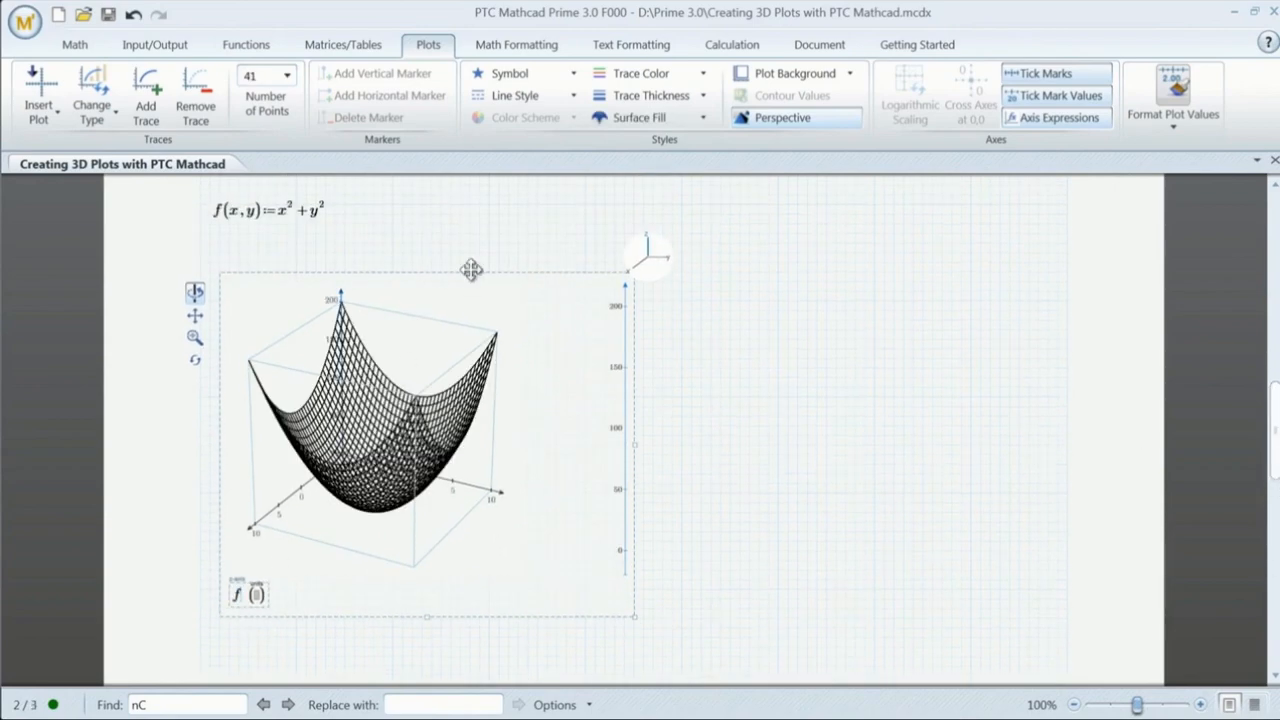
click(470, 272)
click(682, 320)
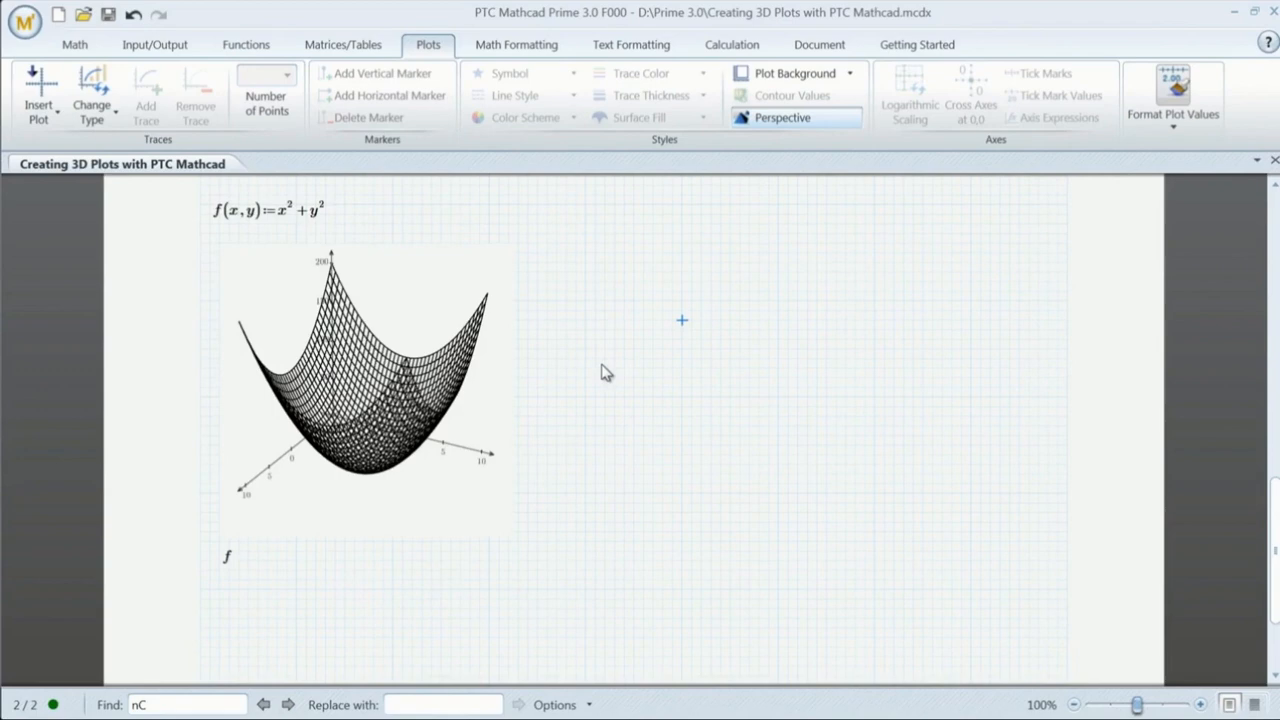
Step: Fill the paraboloid surface orange and try the Rotate, Pan, Zoom and Reset View tools
click(530, 398)
click(703, 117)
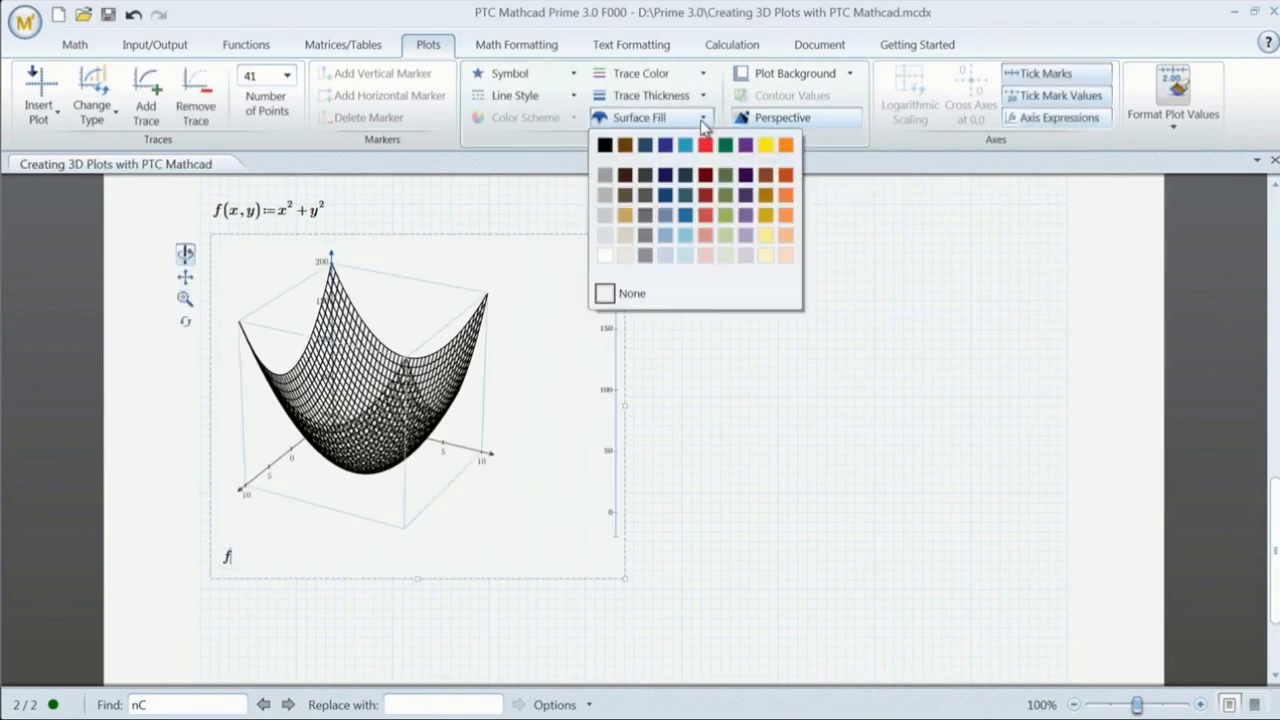
click(786, 146)
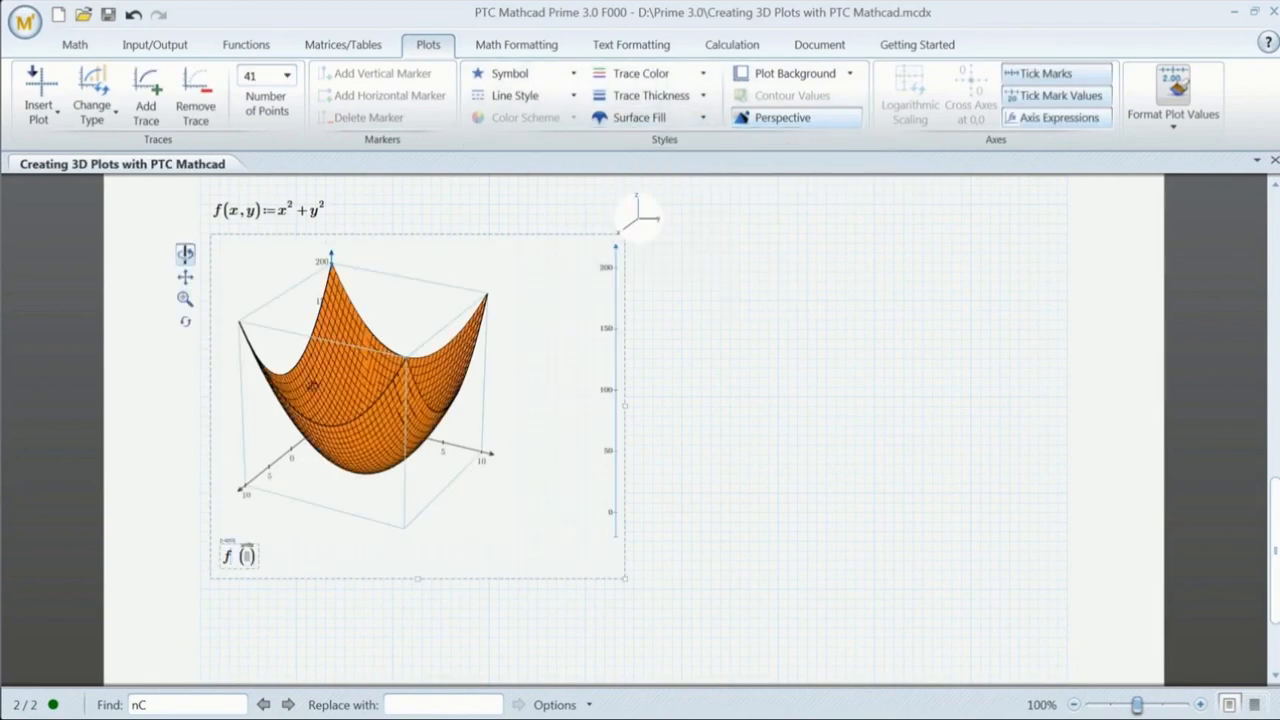
drag(312, 387, 434, 508)
click(185, 277)
click(185, 298)
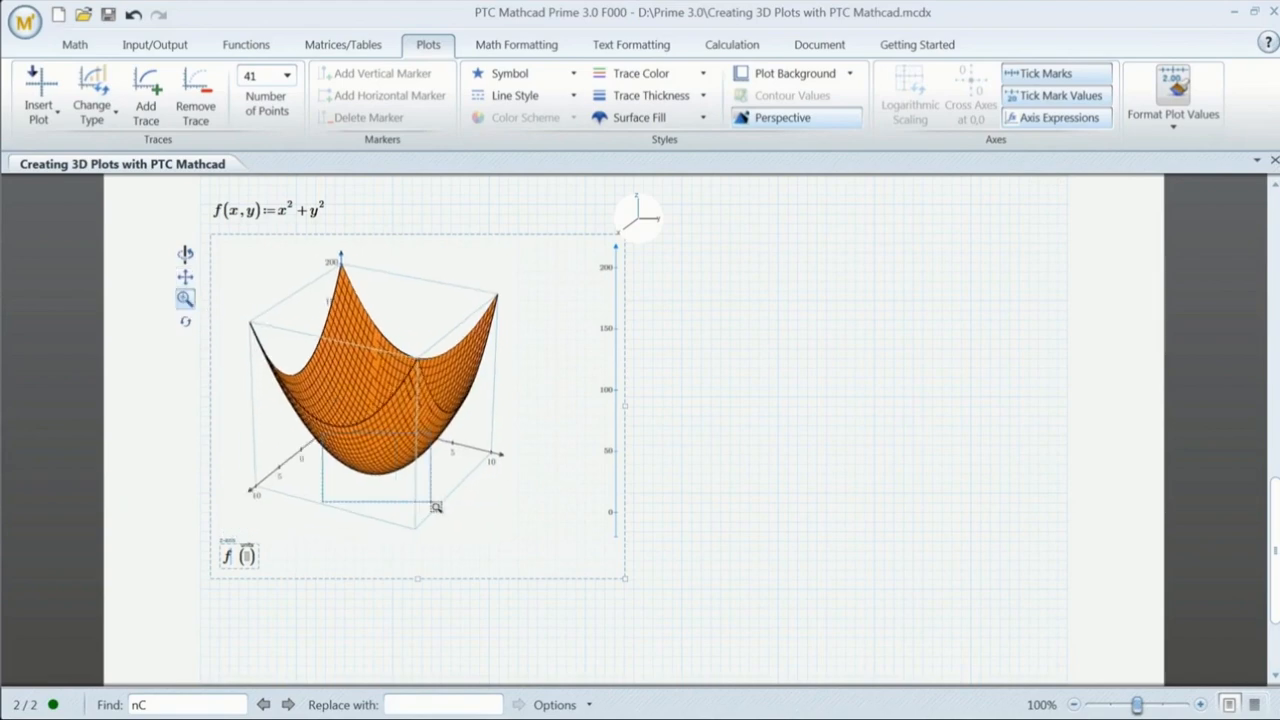
click(185, 322)
Step: Define g(x,y):=x+y+10 and h(x,y):=x²−y² beside f(x,y)
scroll(370, 255, up, 1)
click(370, 253)
text(g()
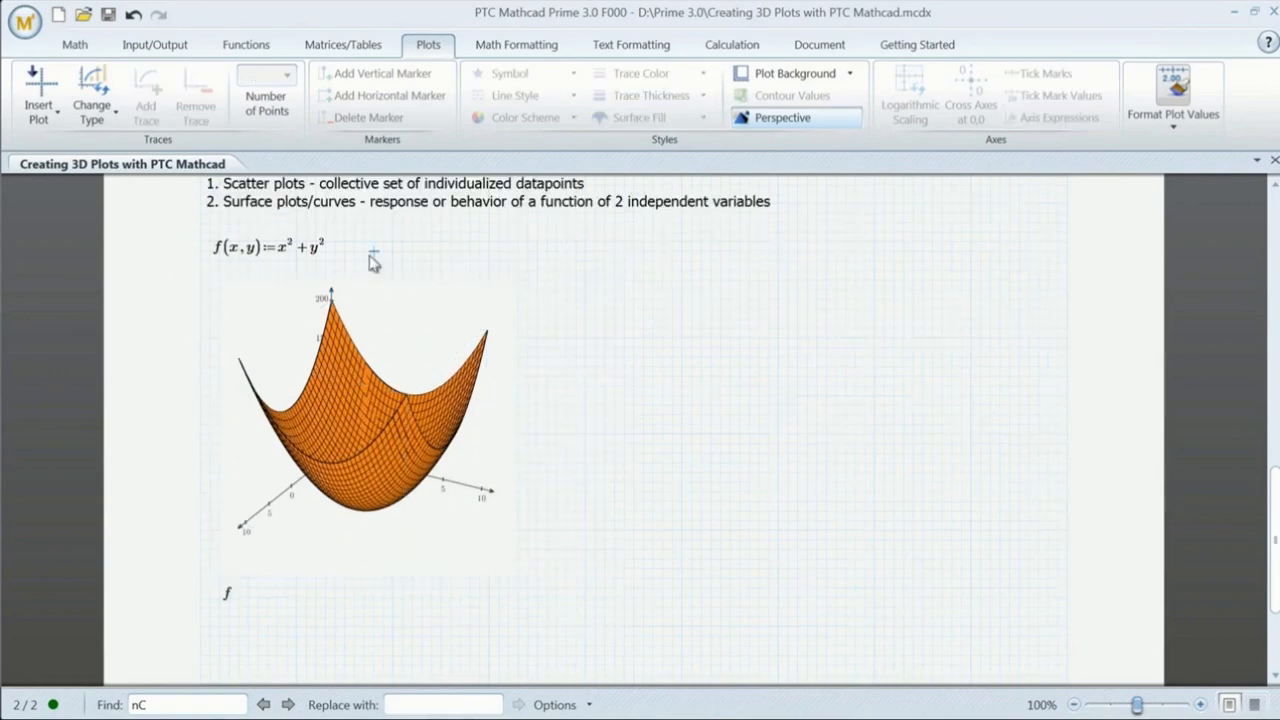
text(x,y))
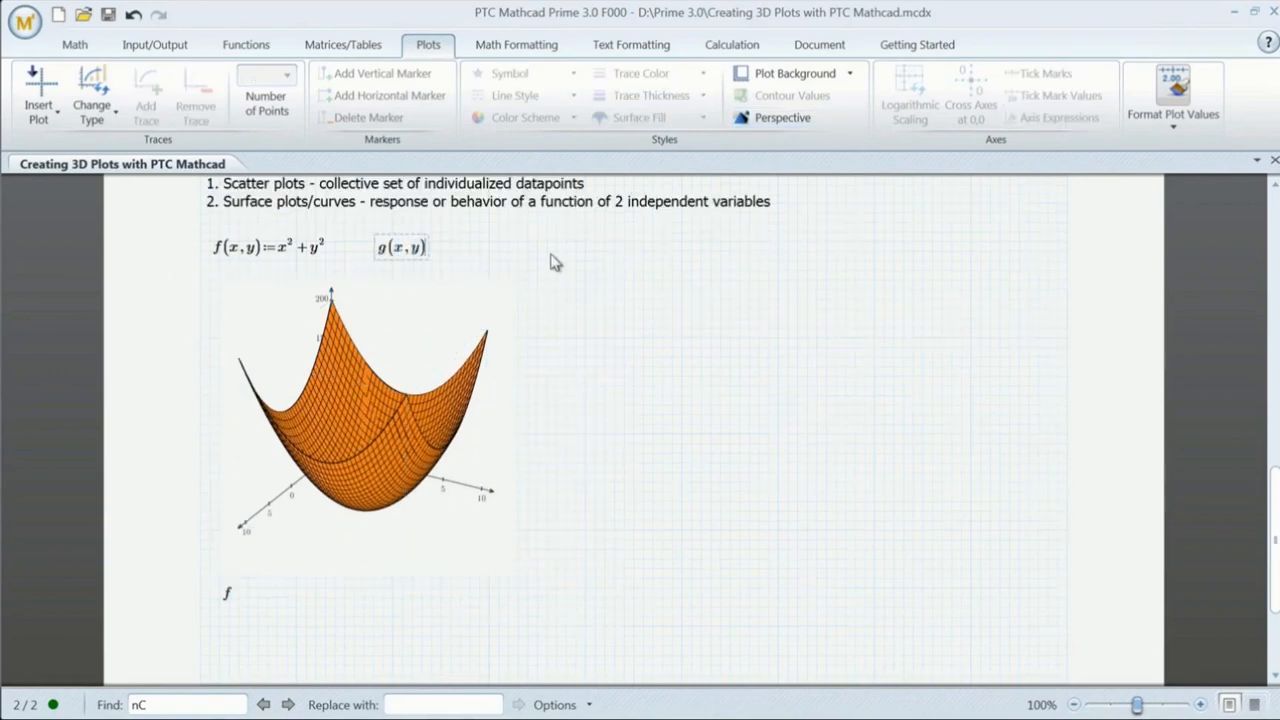
text(:=x+y+10)
click(551, 255)
text(h(x,y):=)
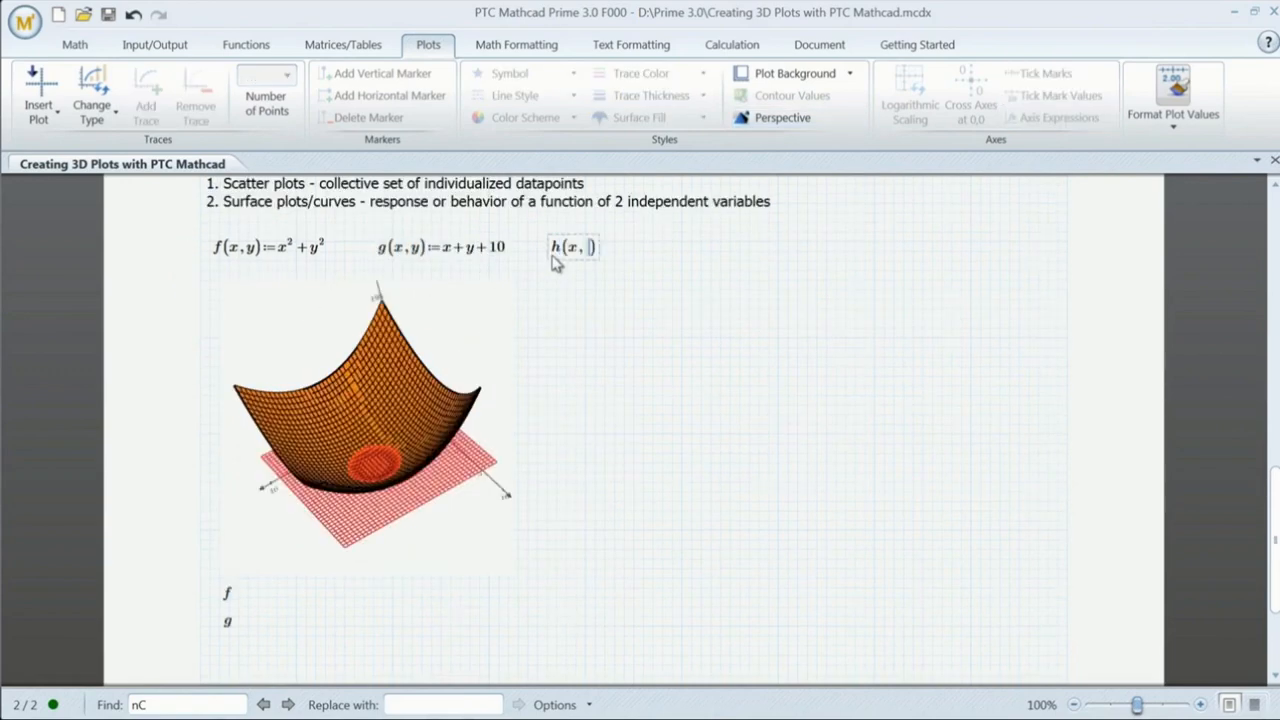
text(x^2)
key(Right)
text(-y^2)
click(705, 77)
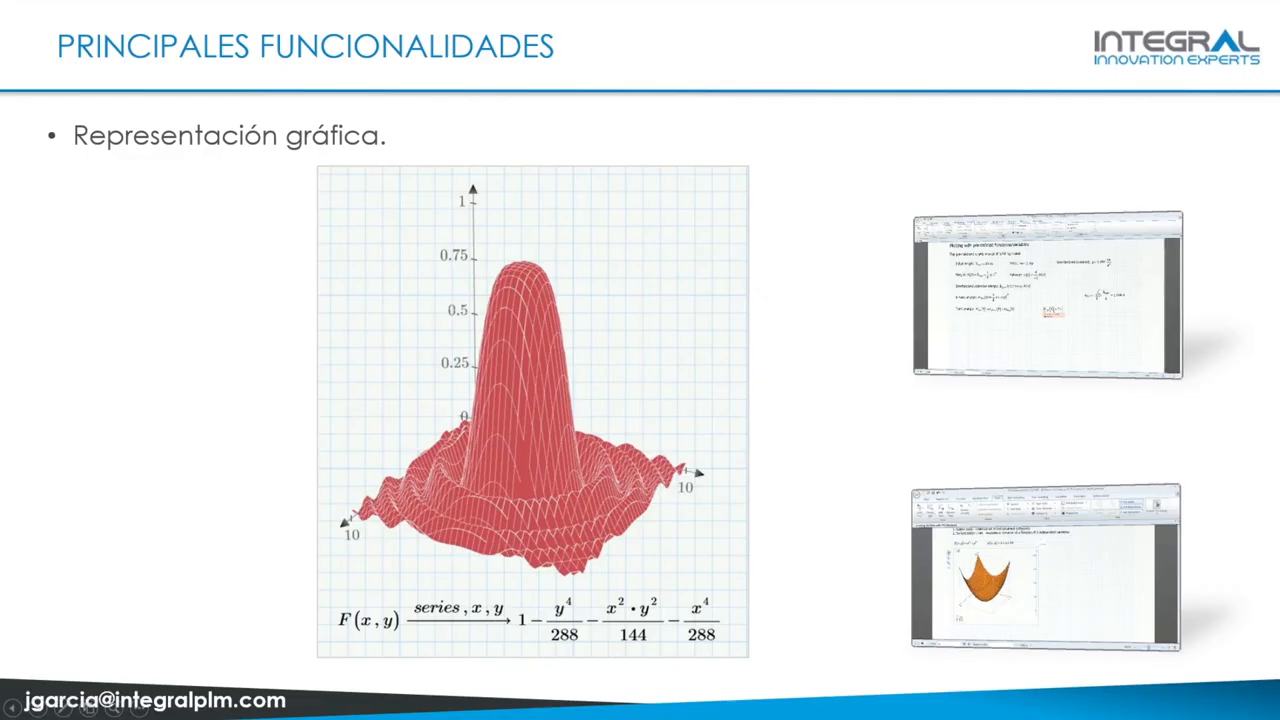
Step: Advance to the Resolución slide and play the Solve Blocks demo clip full screen
key(Right)
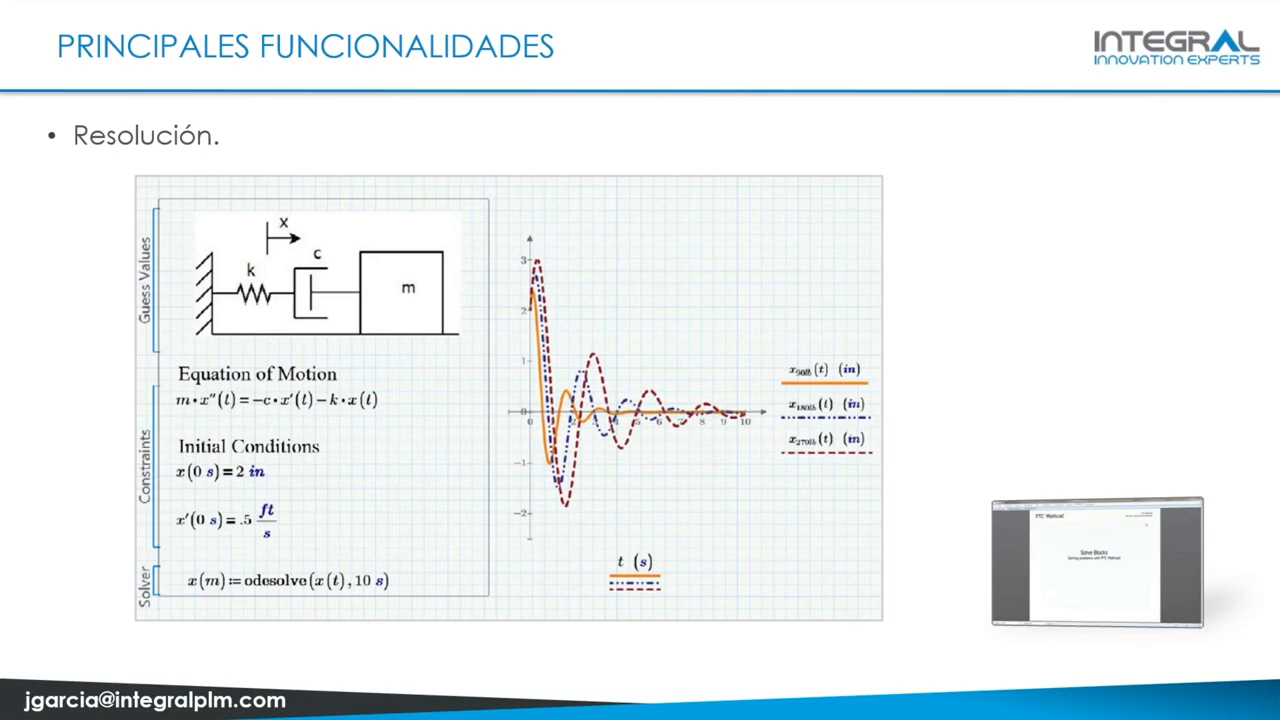
click(1062, 584)
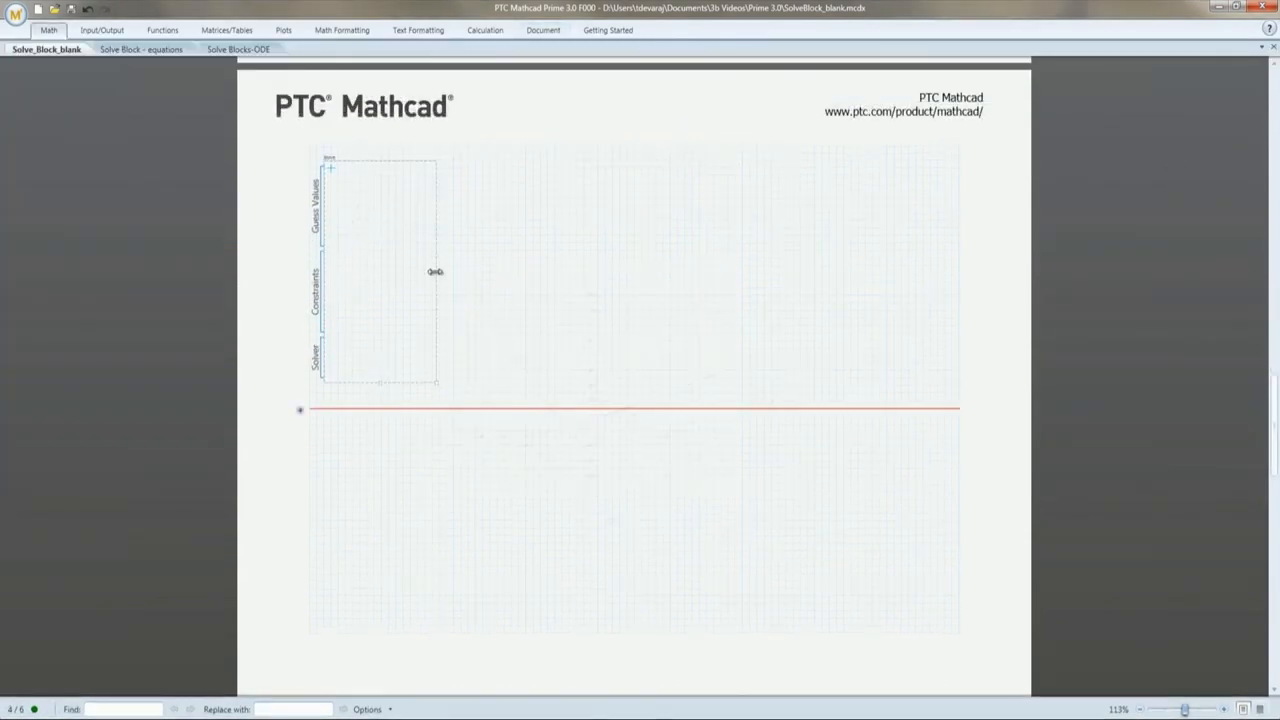
Step: Widen the solve block and enter the constraints y=x² and y=3x+8
drag(435, 271, 487, 278)
click(346, 274)
text(y=x^2)
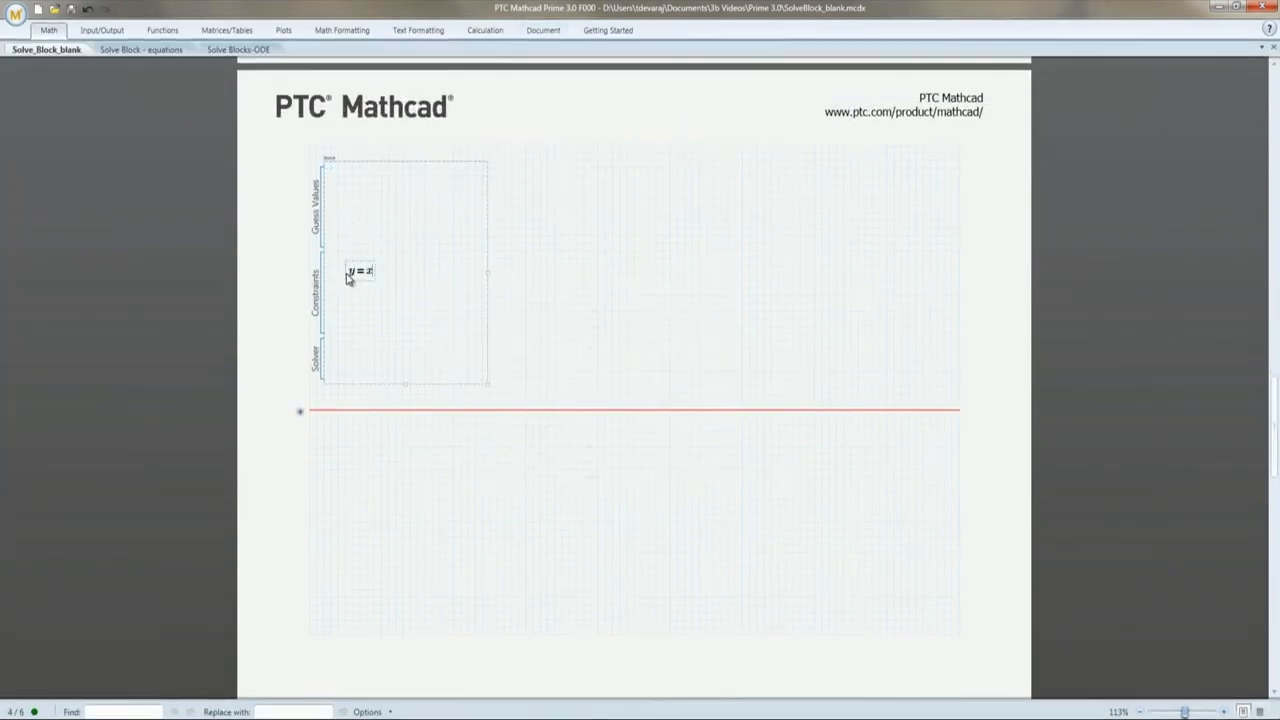
key(Return)
text(y=3·x+8)
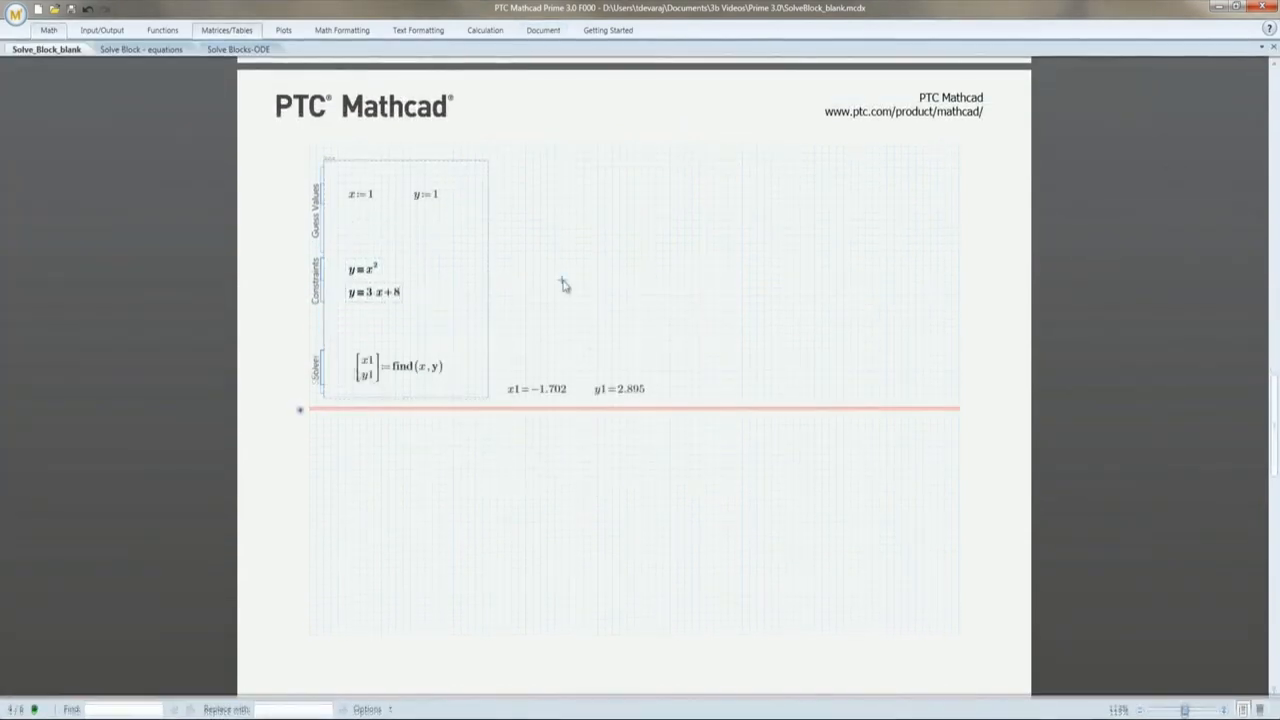
Step: Set the plot's vertical marker to −1.702 and add a horizontal marker
click(299, 409)
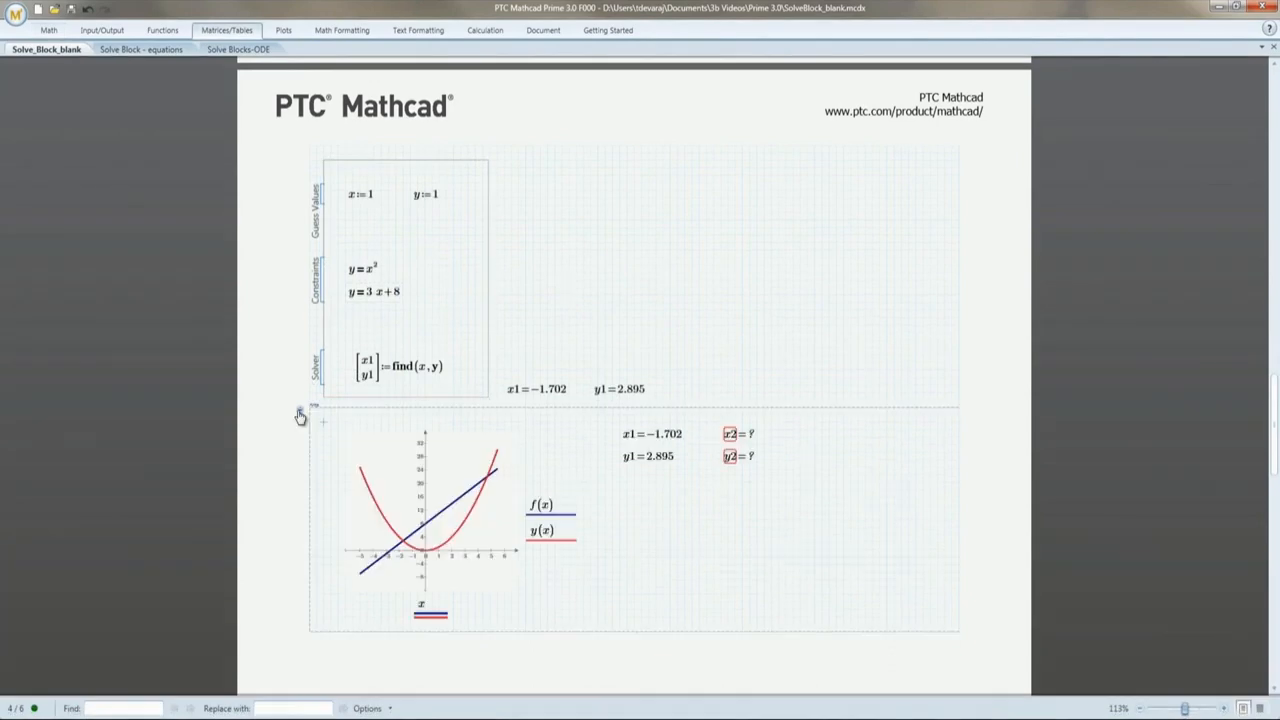
scroll(300, 416, down, 1)
text(-1.702)
key(Return)
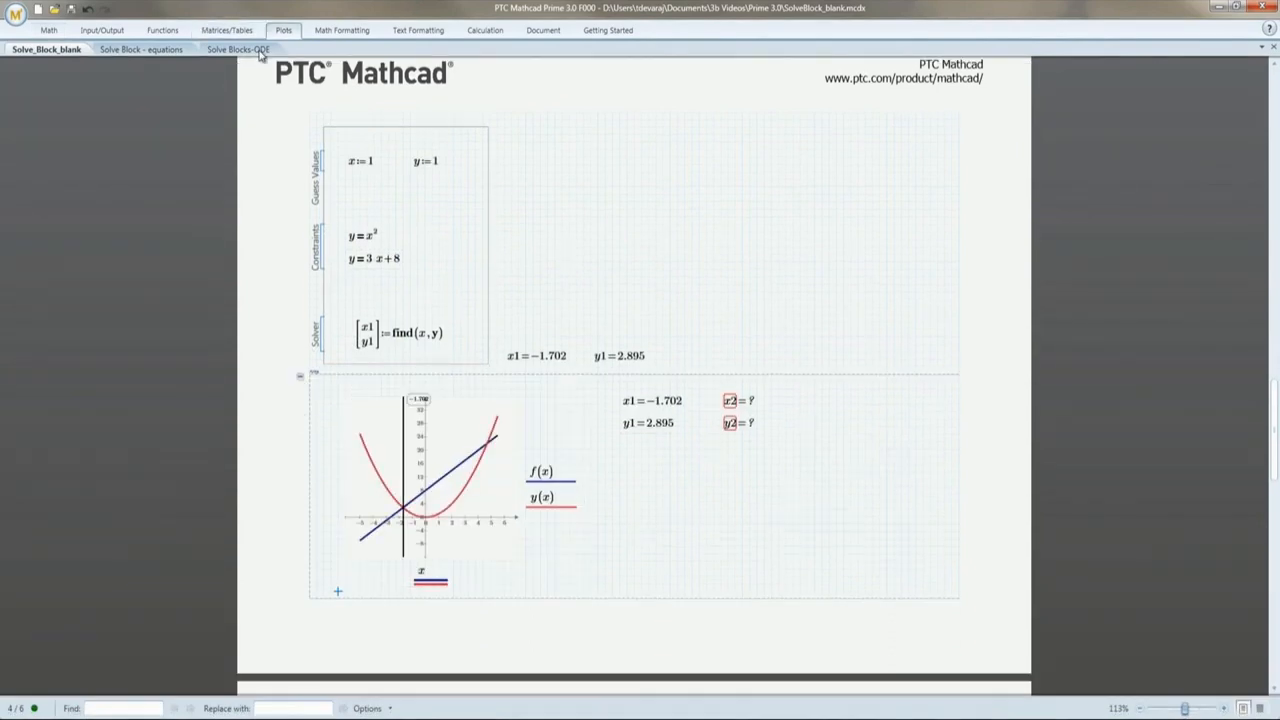
click(443, 435)
click(283, 31)
click(262, 64)
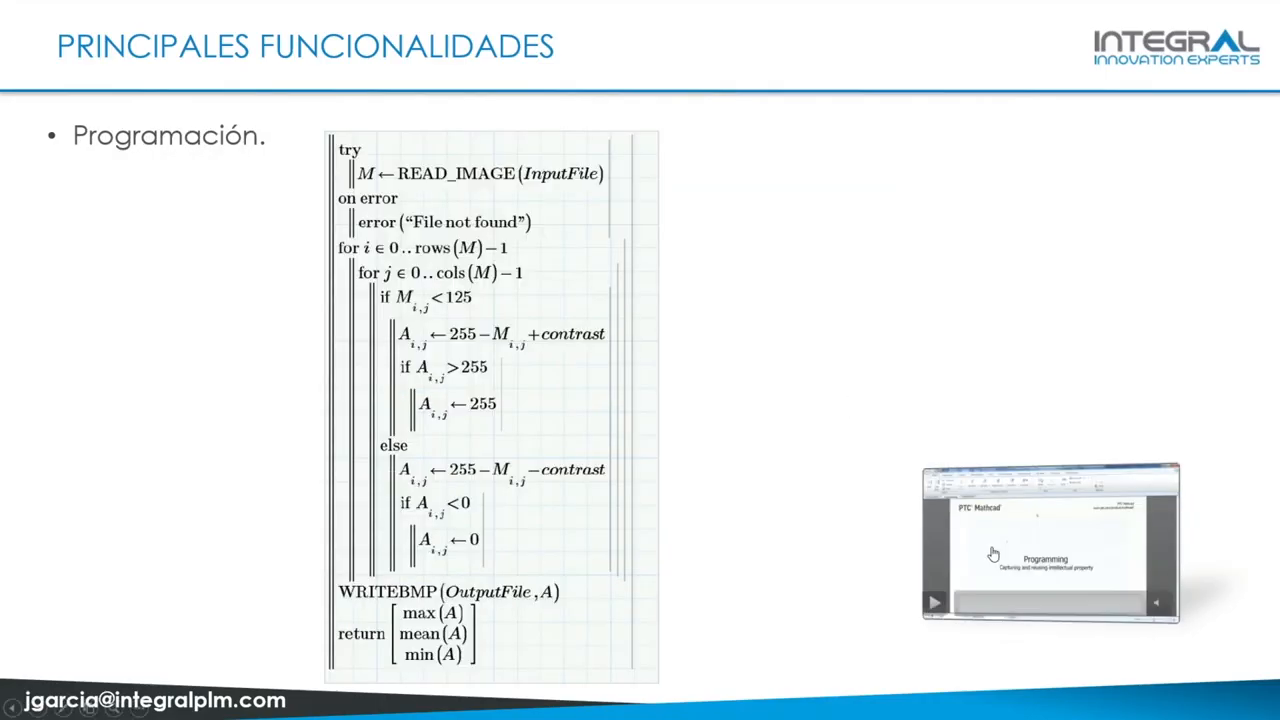
Step: Play the Programming demo video on the Programación slide full screen
click(991, 553)
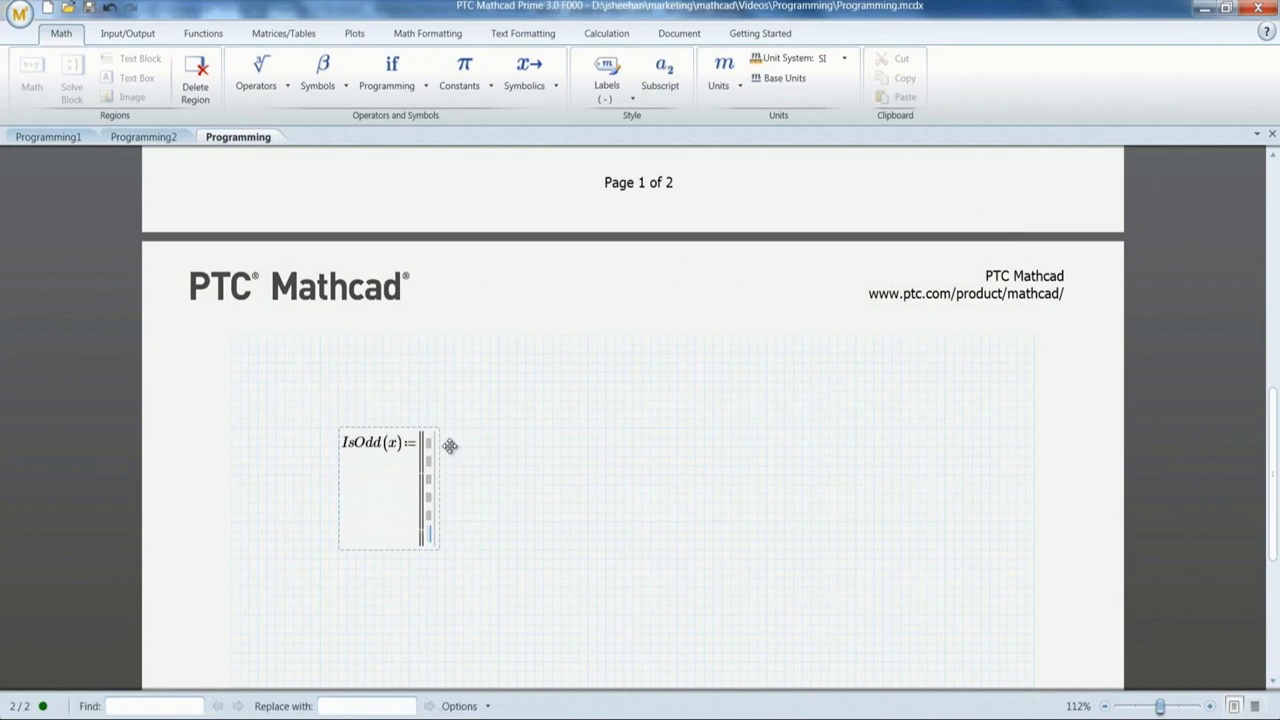
Step: Write the IsOdd(x) program with a local assignment of mod(x,2) and an if branch returning words
click(392, 72)
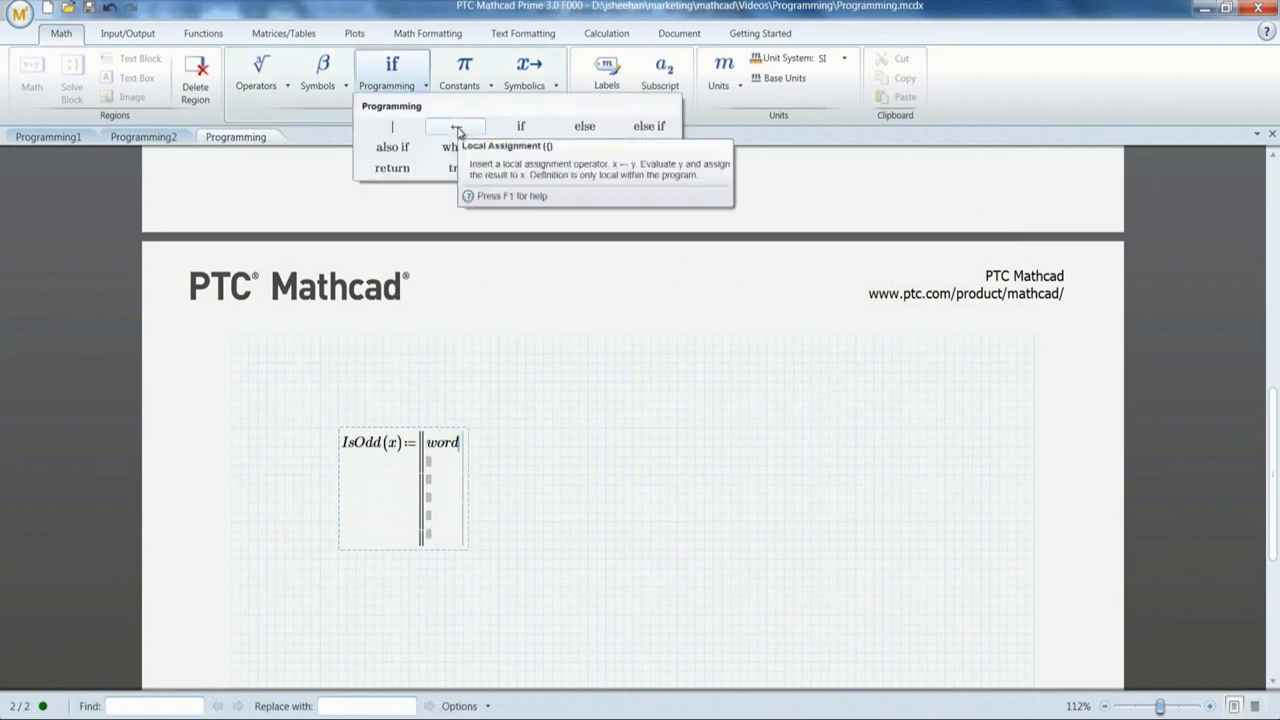
click(456, 128)
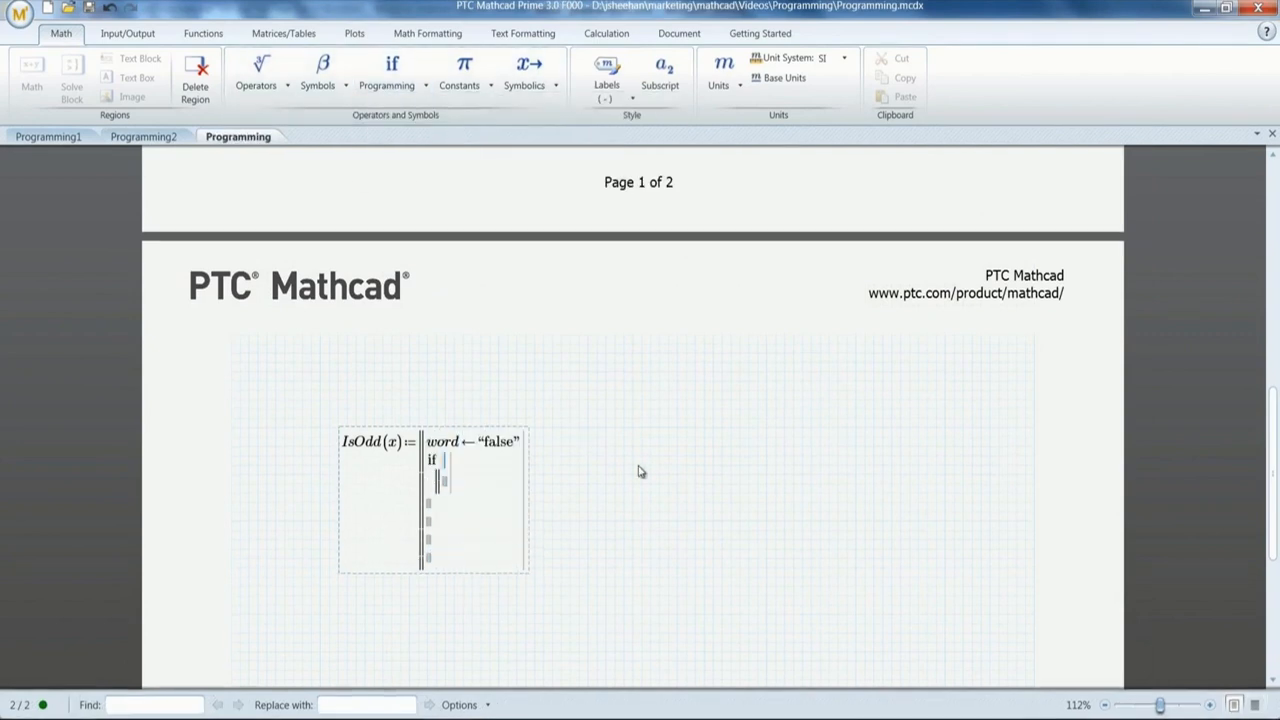
text(mod(x,2))
click(445, 482)
text(word{)
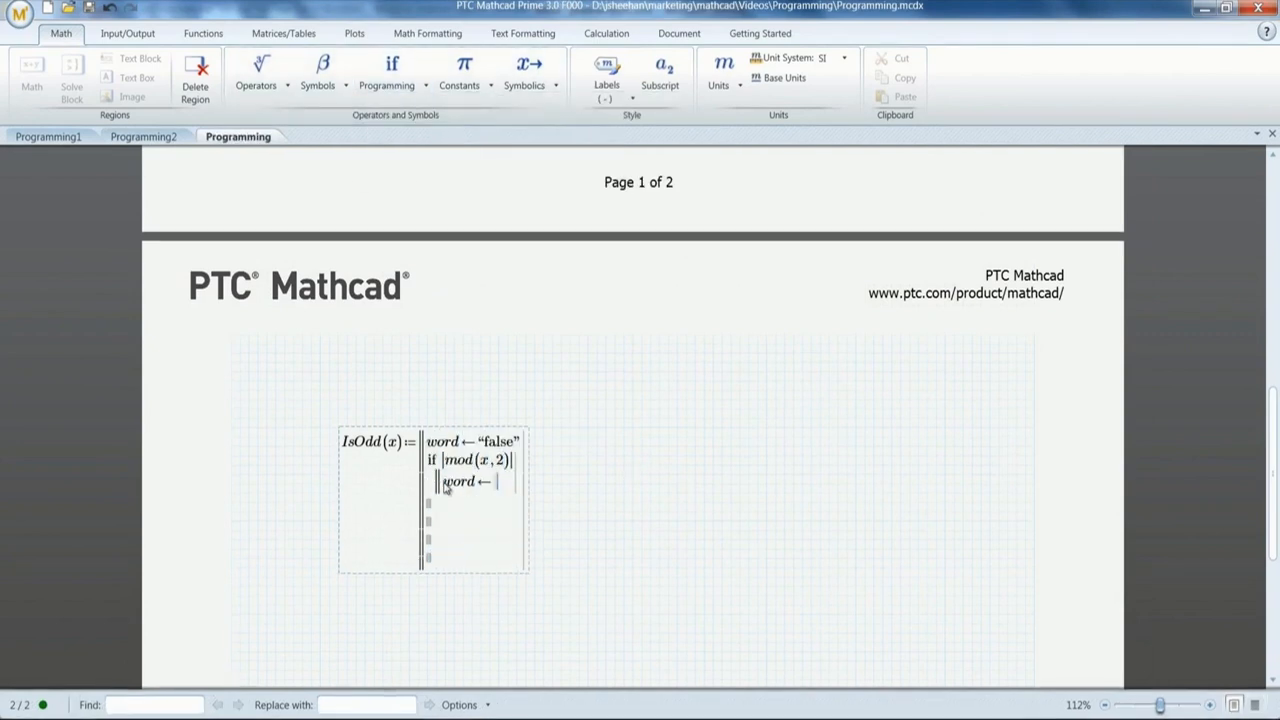
text("true)
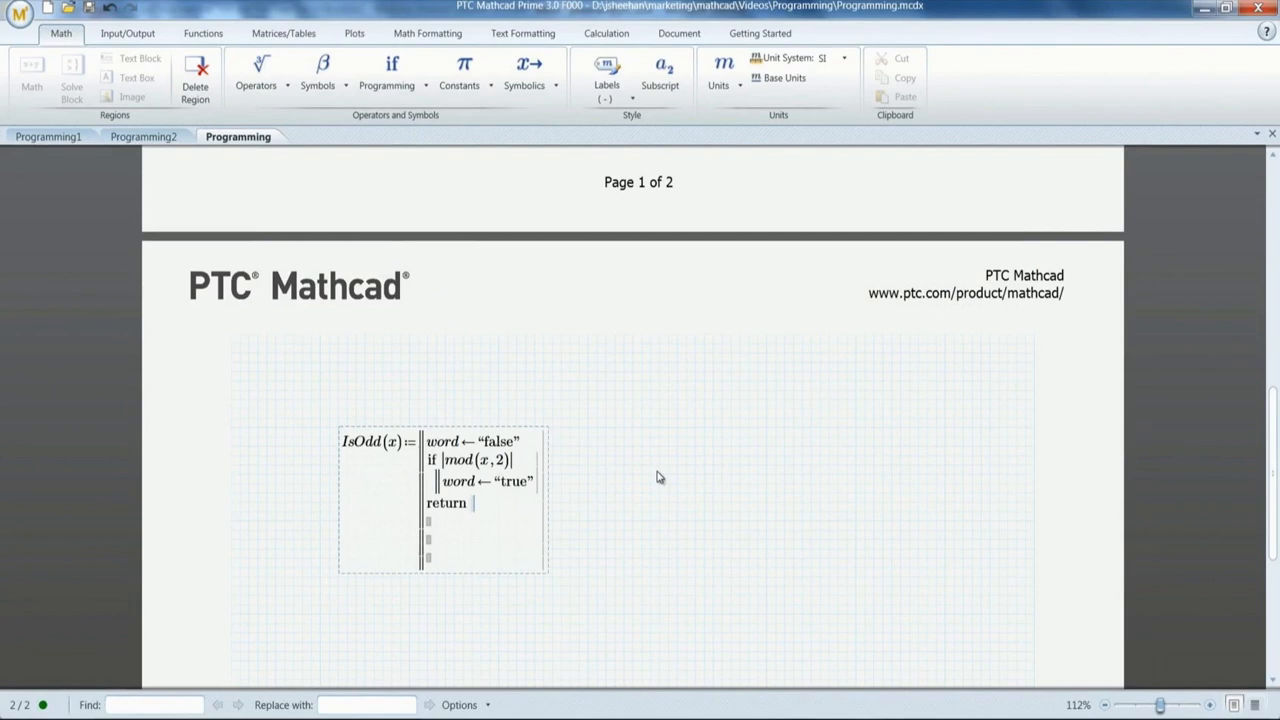
text(word)
click(623, 549)
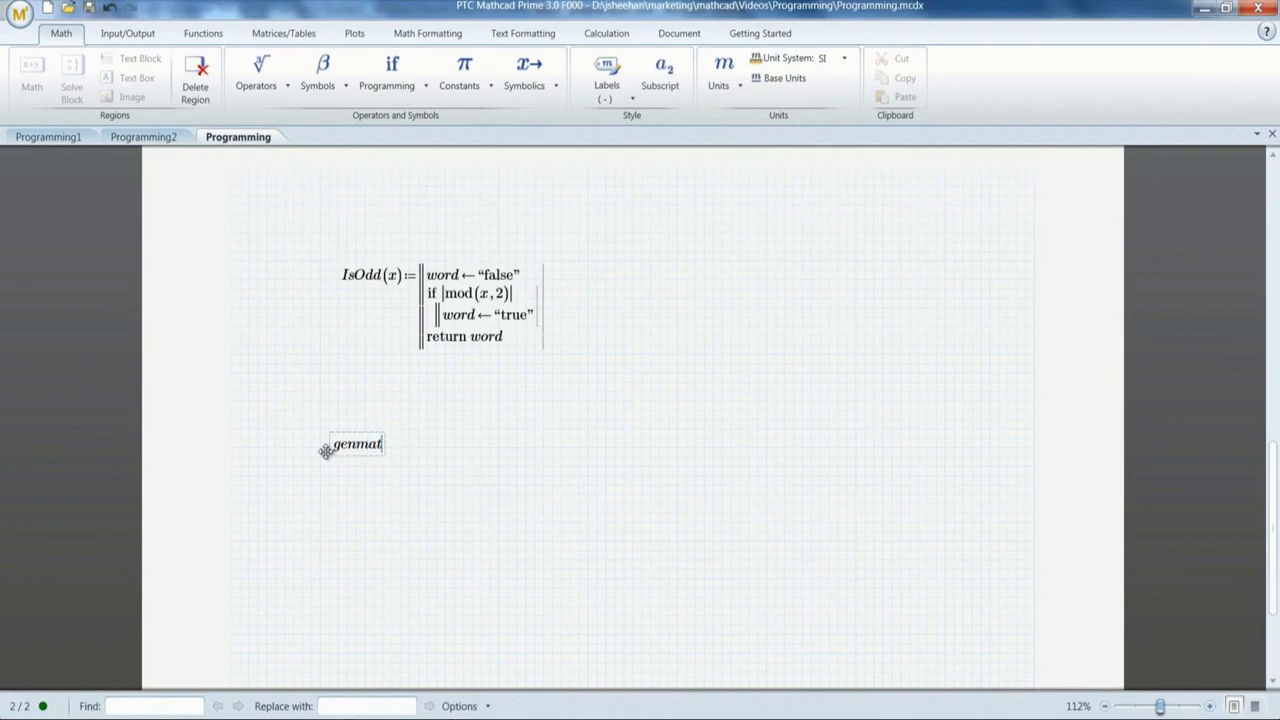
Step: Start genmat(x,y) with an outer for loop i from 0 to x−1
text((x,y):)
click(392, 85)
click(520, 126)
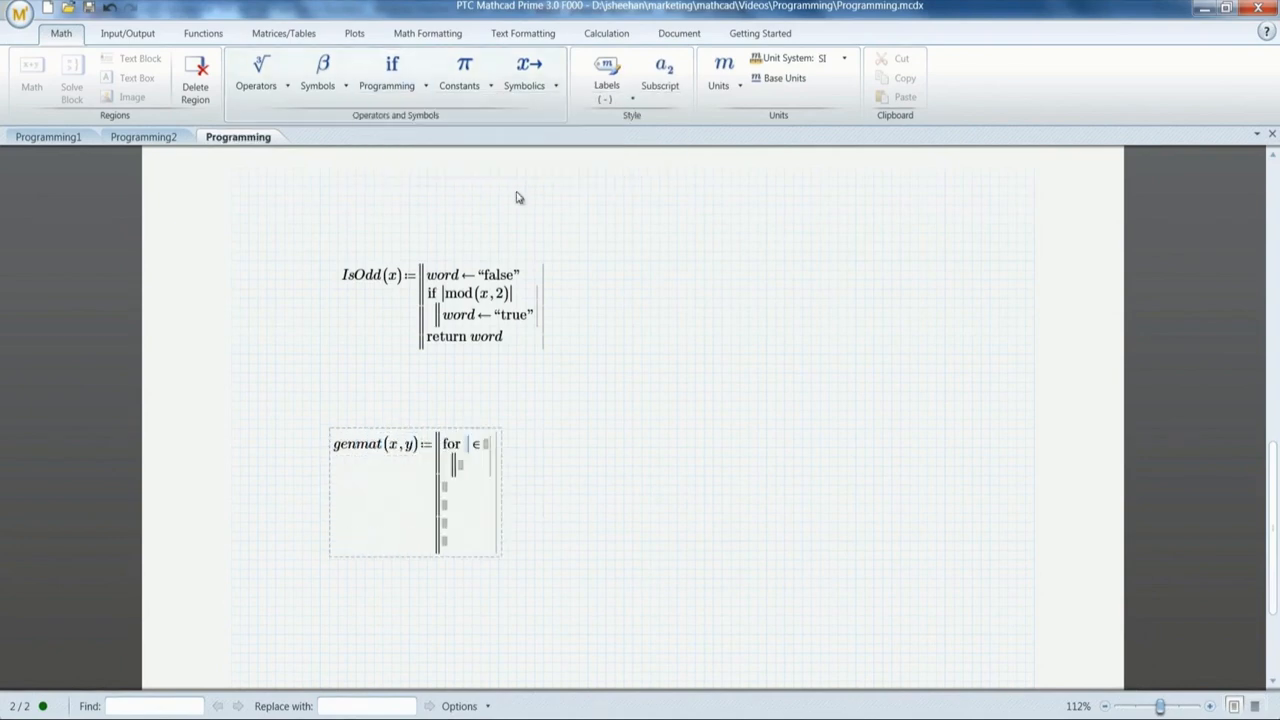
text(i)
key(Tab)
text(0;x-1)
click(392, 85)
click(523, 149)
Step: Add a nested loop j from 0 to y−1 setting mat[i,j] to rnd(1), then return mat
text(j)
key(Tab)
text(0;y-1)
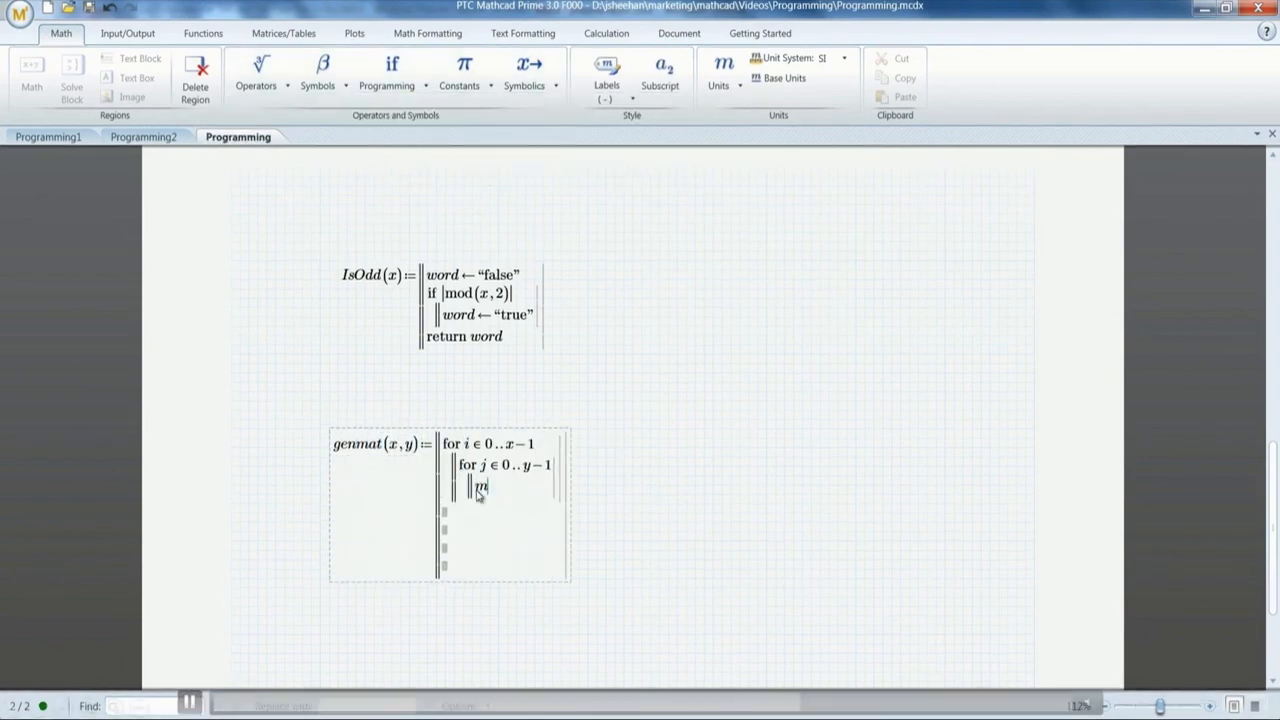
text([i,j)
key(space)
text({rnd(1)
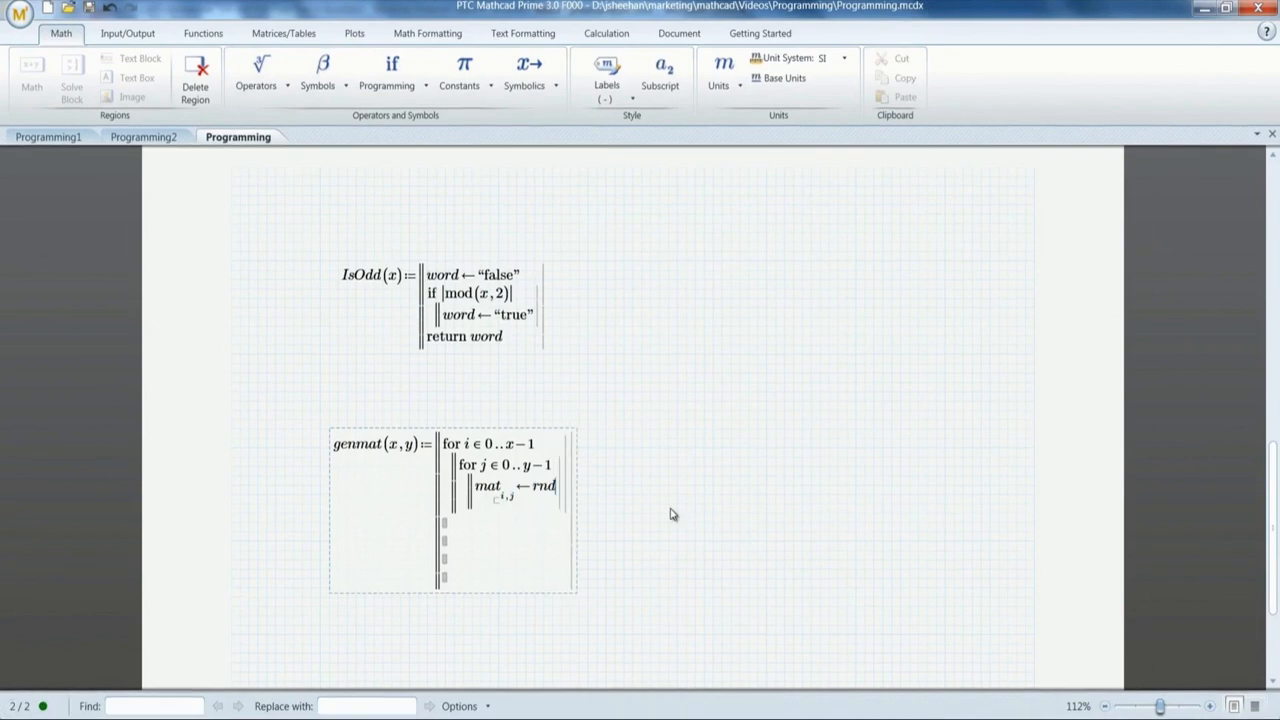
click(501, 522)
text(return mat)
click(771, 423)
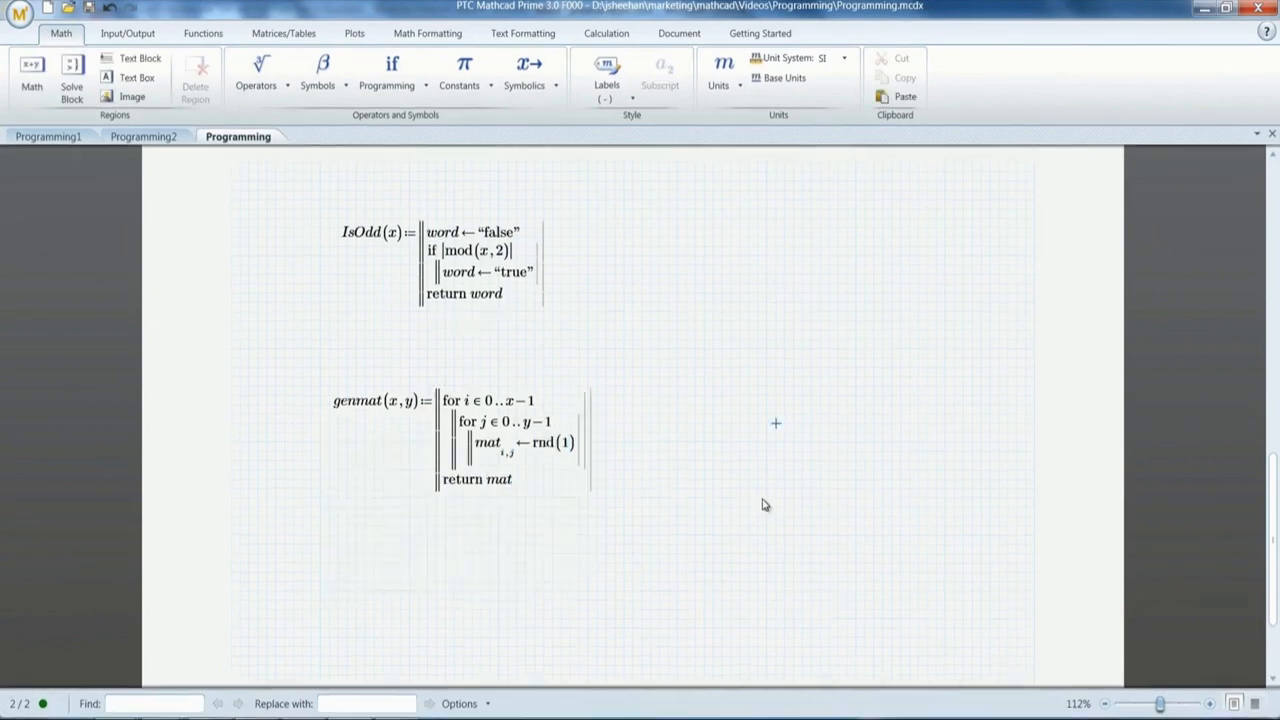
Step: Evaluate genmat(3,3) and recalculate it with Ctrl+F9 for new random values
scroll(763, 506, down, 3)
click(692, 403)
text(genmat(3,3)=)
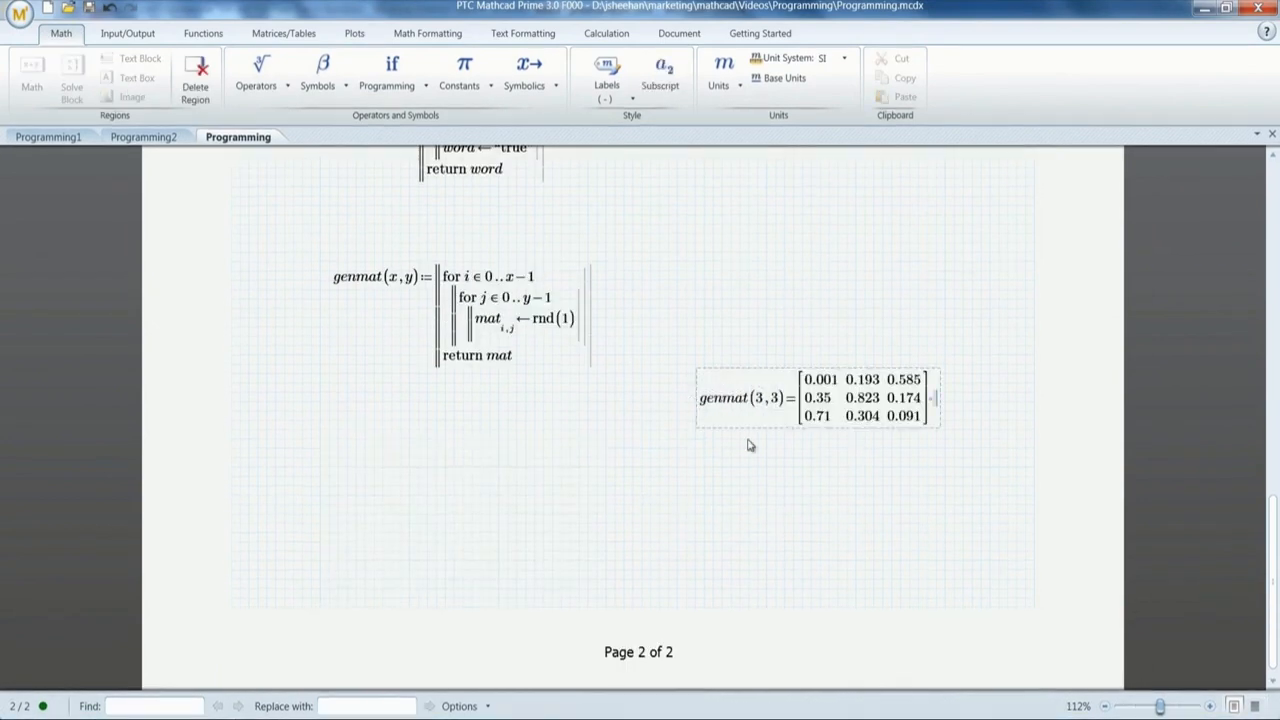
click(829, 490)
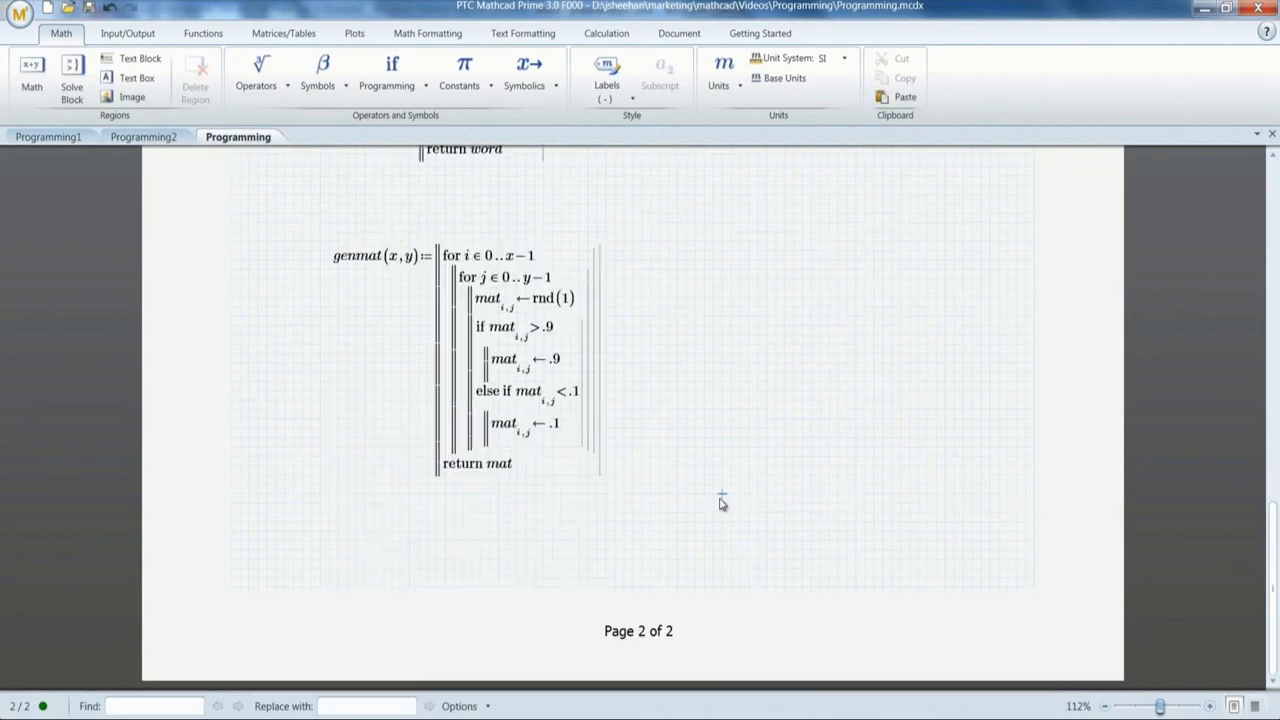
click(720, 500)
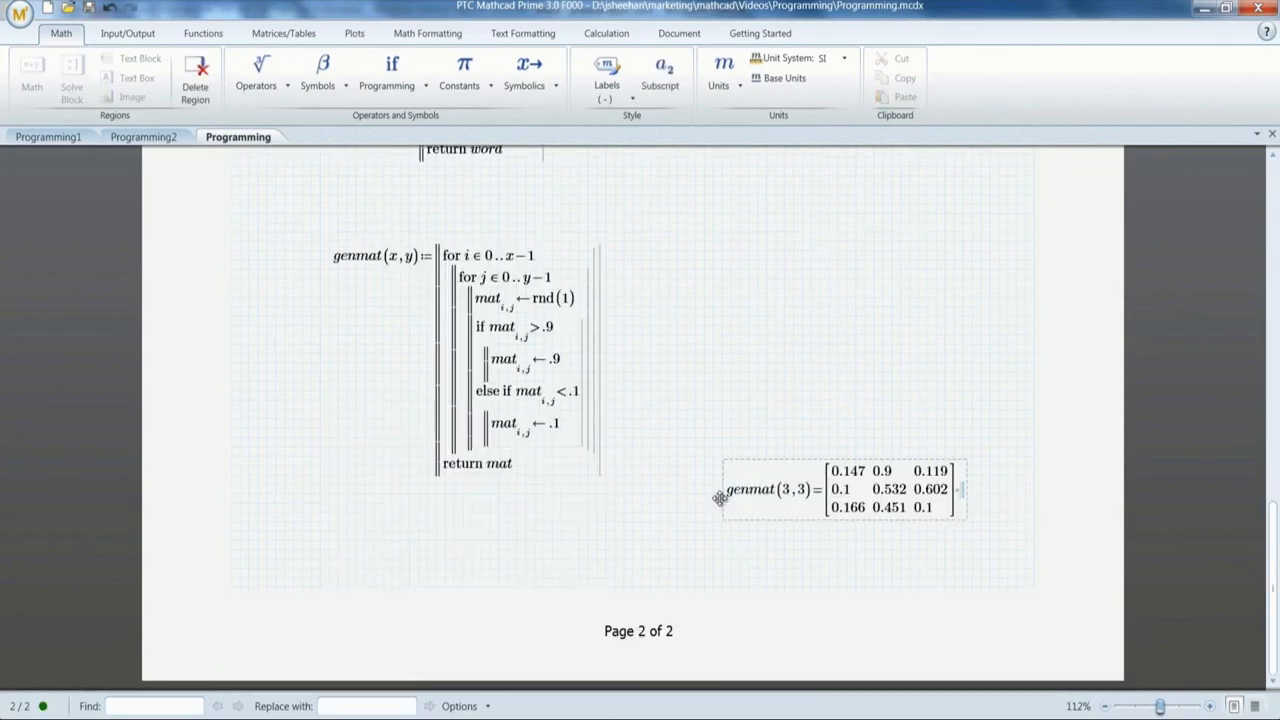
key(ctrl+F9)
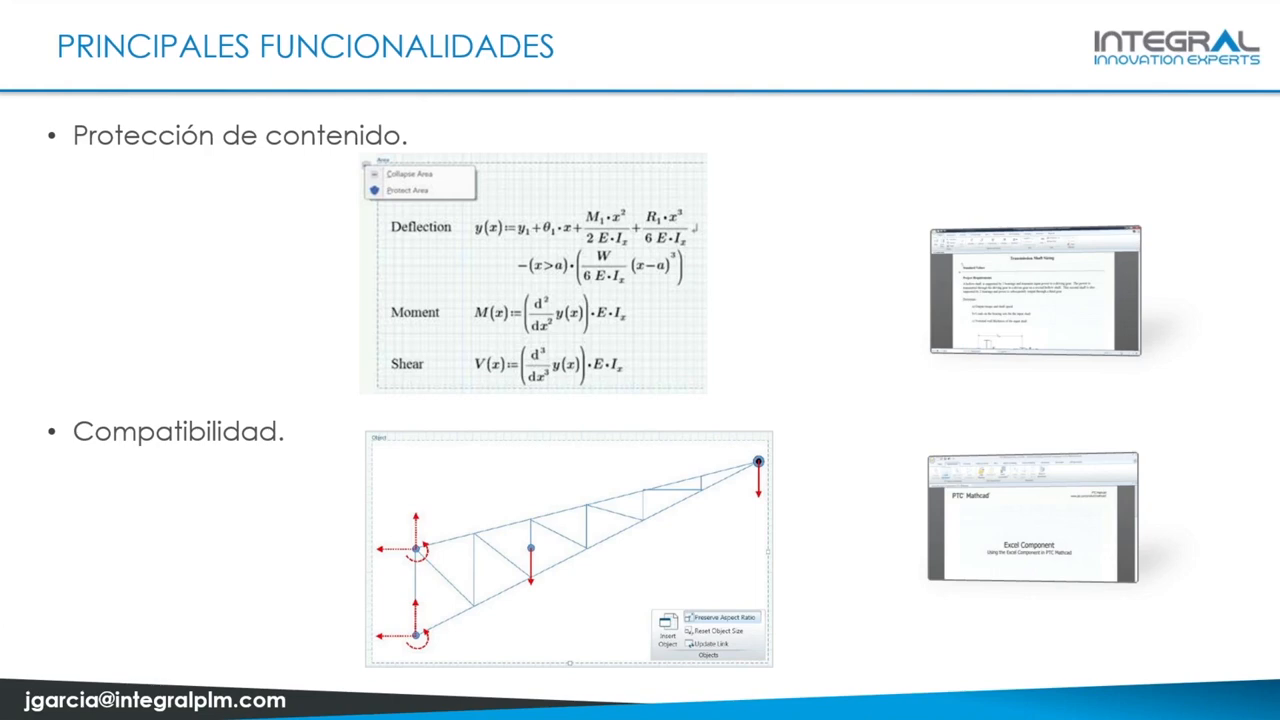
Step: Play the area-protection demo video on the Protección de contenido slide full screen
click(1033, 302)
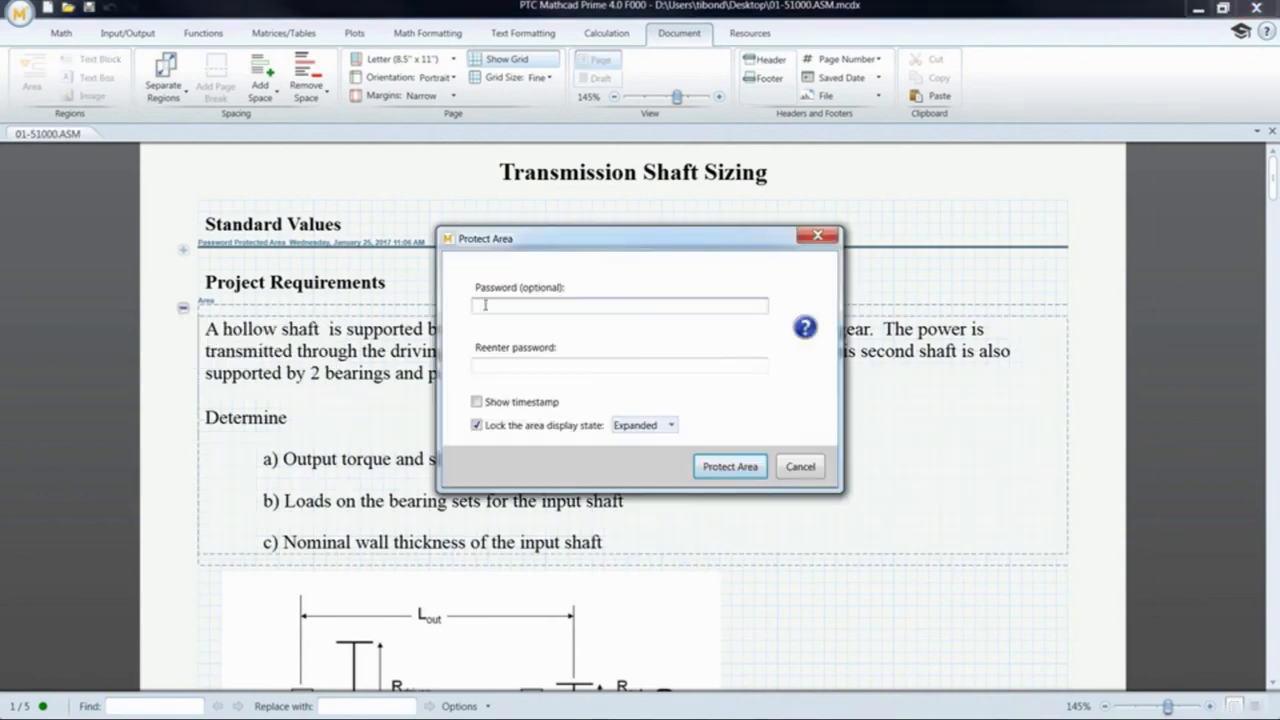
Step: Confirm the password and protect the Project Requirements area
click(505, 363)
text(••••••)
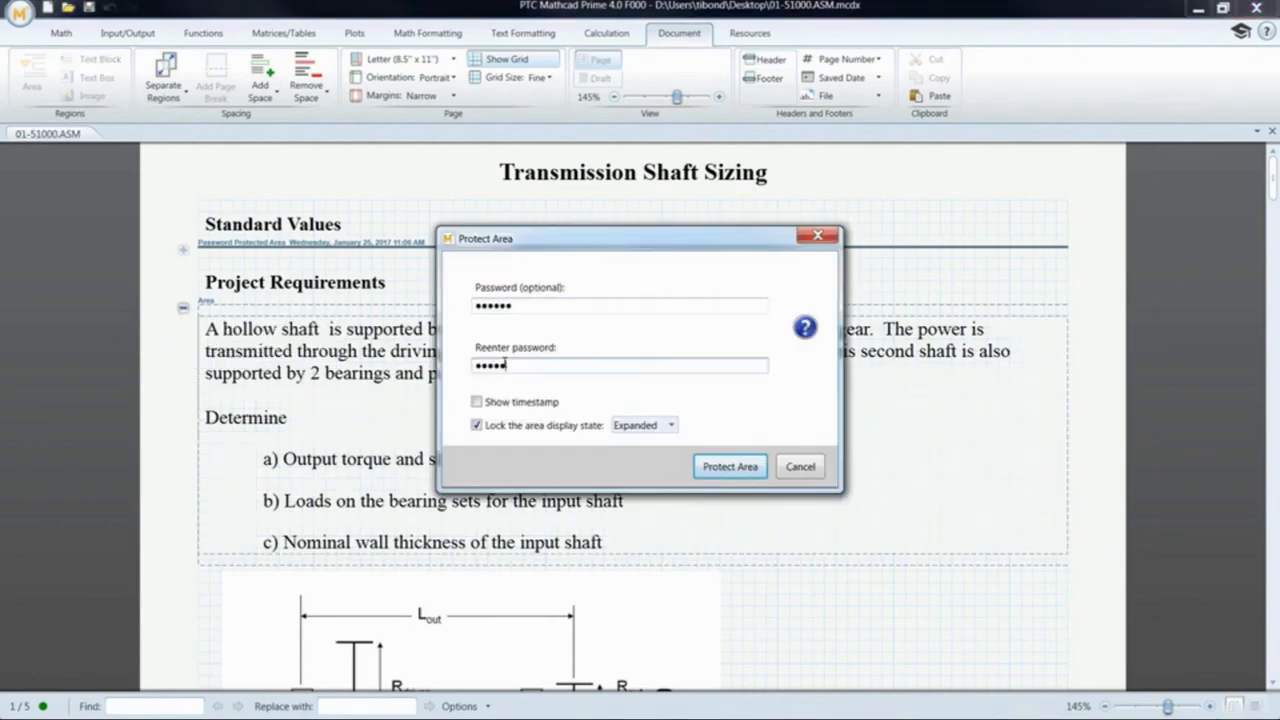
click(730, 467)
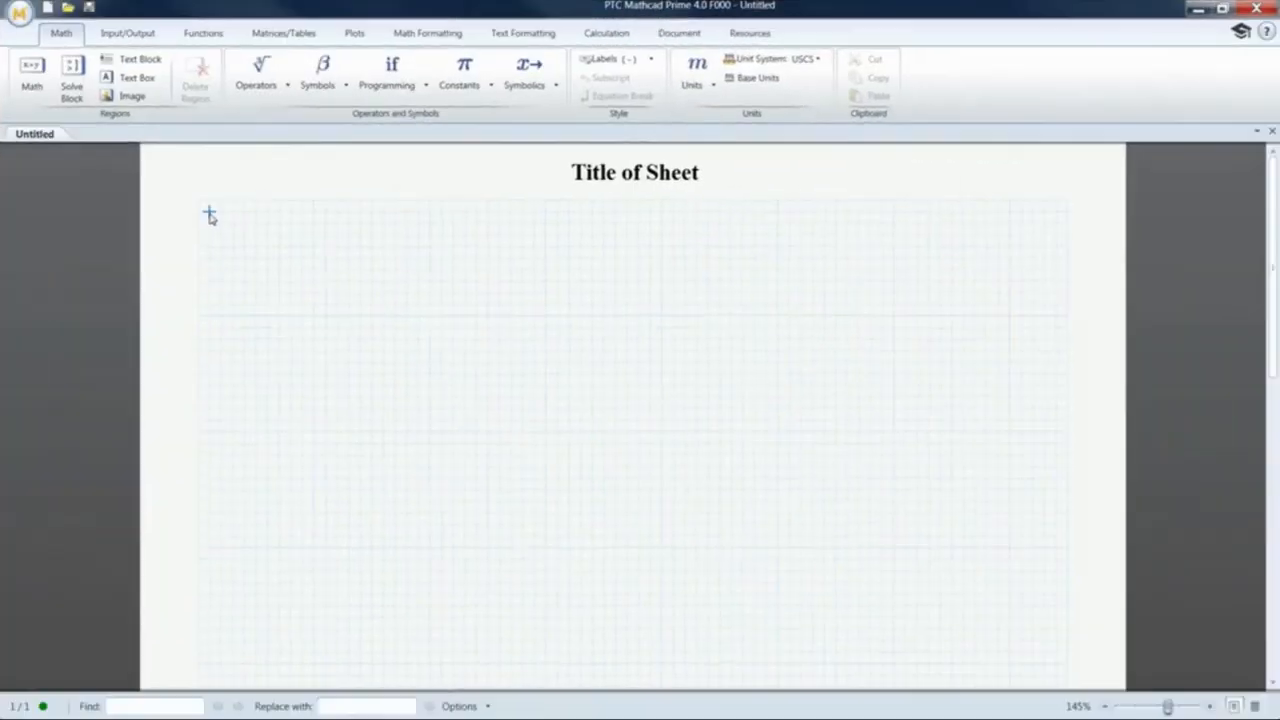
Step: Create a new worksheet from the Contact Ratio.mctx template
click(20, 15)
mouse_move(55, 53)
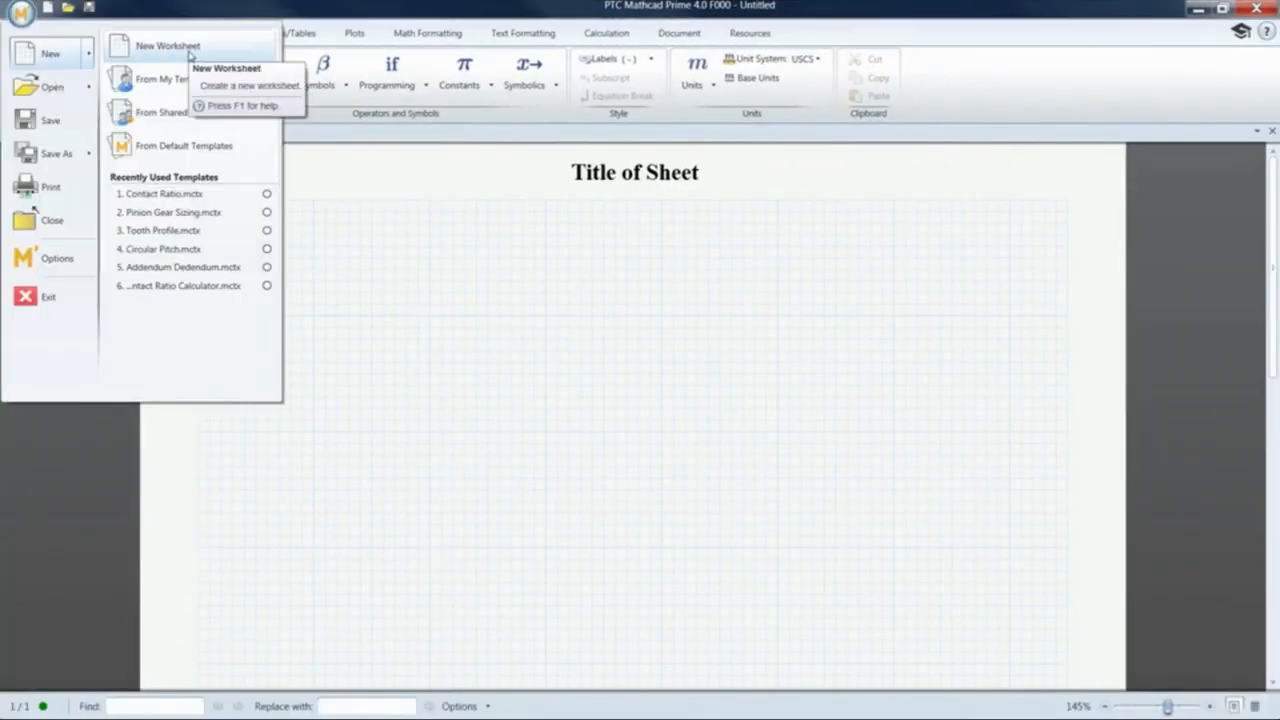
click(176, 119)
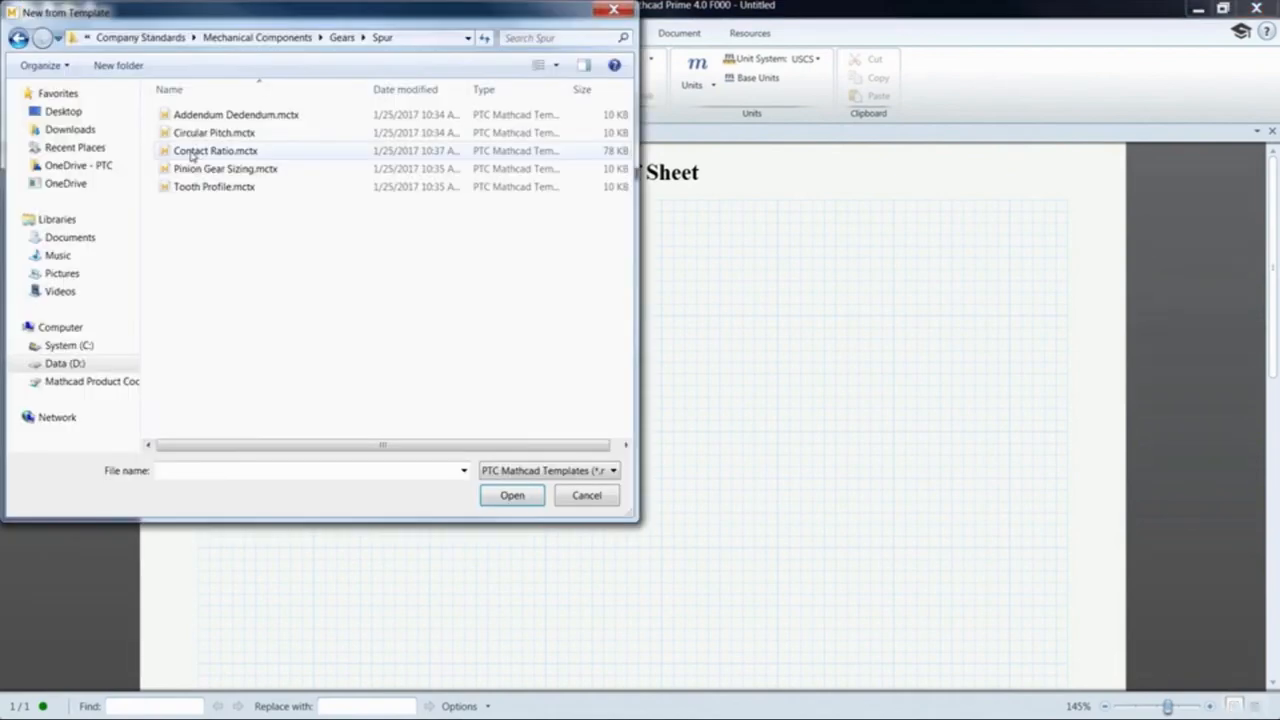
click(192, 151)
double_click(192, 151)
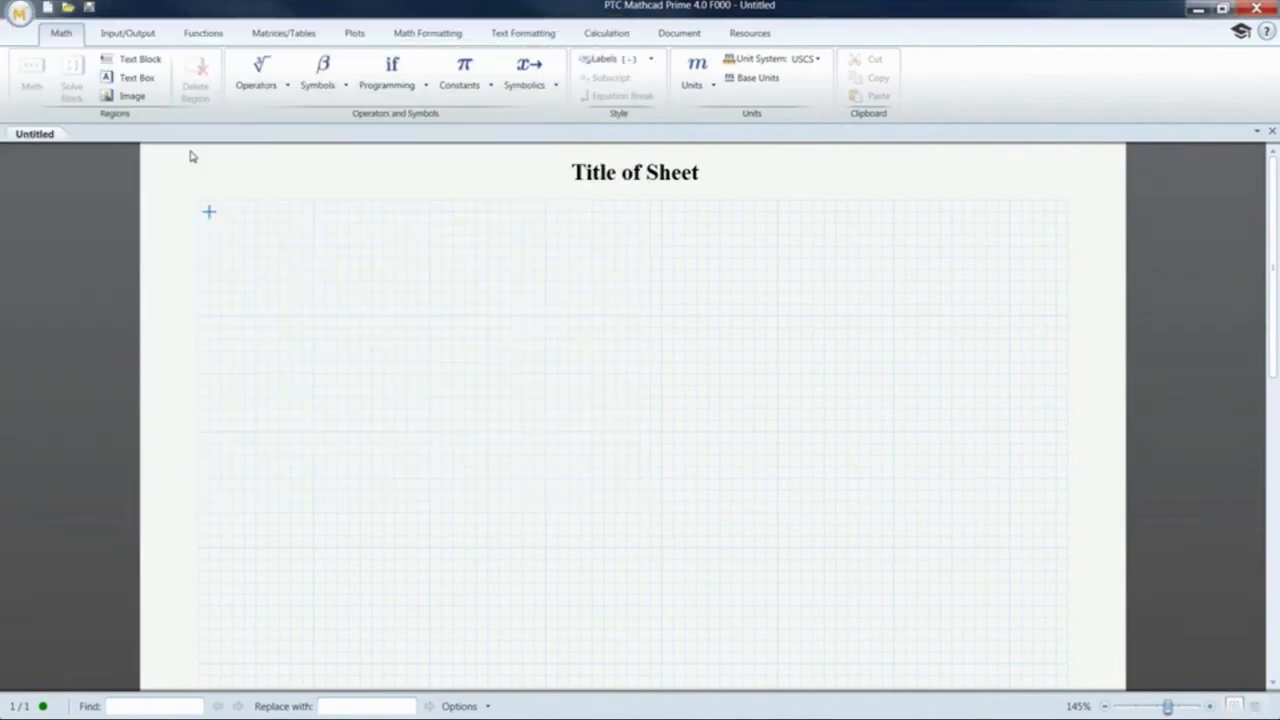
Step: Set Module to 3, Pressure Angle to 14, gear teeth to 36 and pinion teeth to 20
click(598, 278)
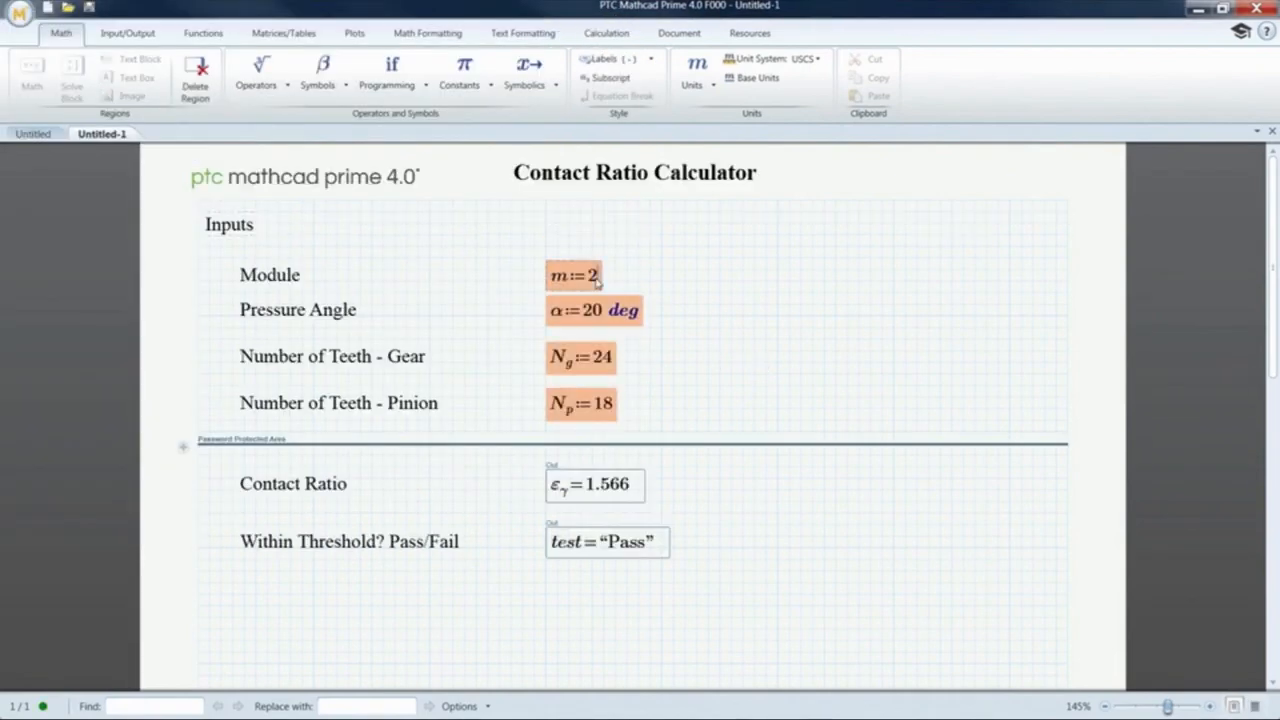
key(BackSpace)
text(3)
click(692, 318)
click(600, 312)
key(BackSpace)
key(BackSpace)
text(14)
click(606, 360)
key(BackSpace)
key(BackSpace)
text(36)
click(660, 363)
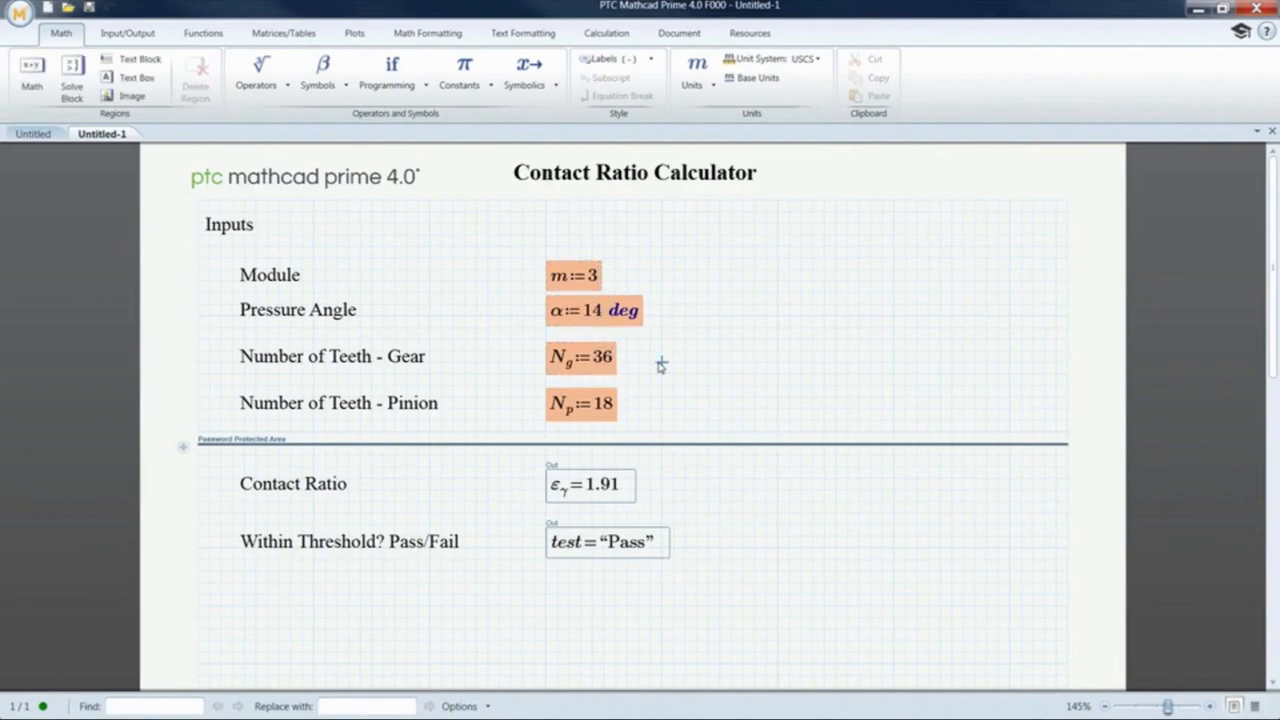
click(608, 408)
key(BackSpace)
key(BackSpace)
text(20)
click(686, 400)
Step: Try unprotecting the results area with a password
right_click(220, 480)
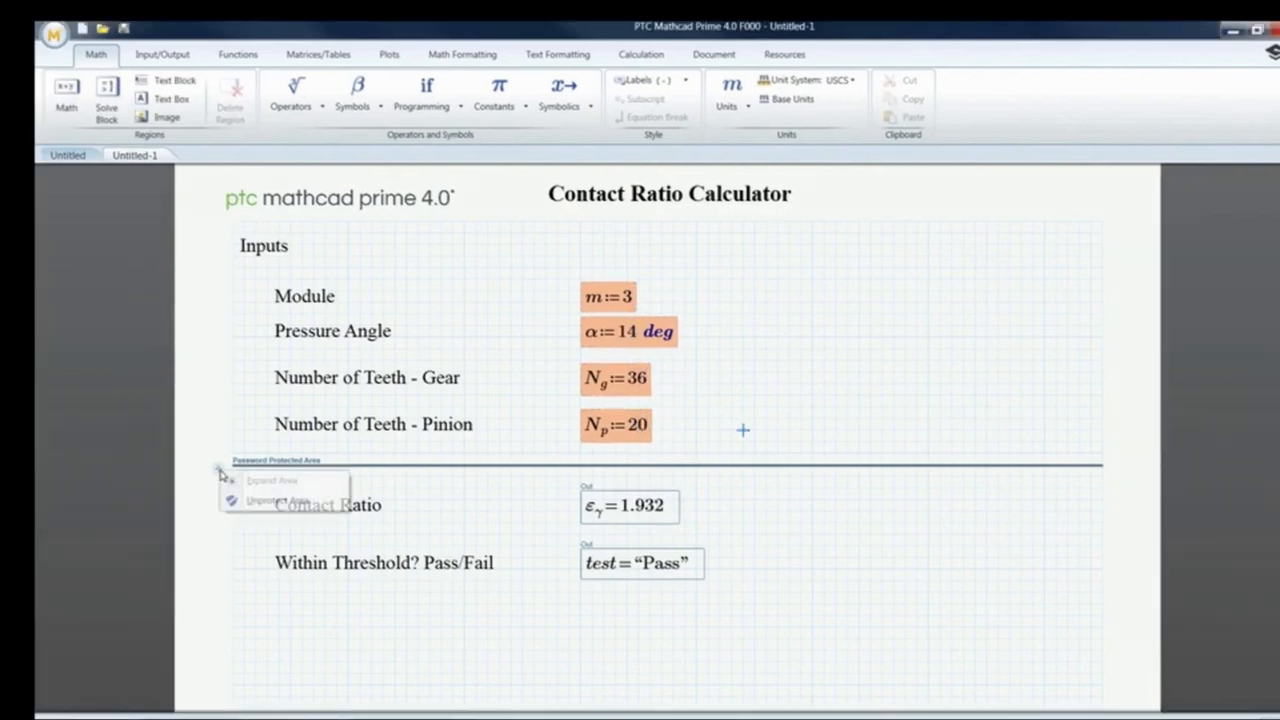
click(270, 496)
text(ab••••)
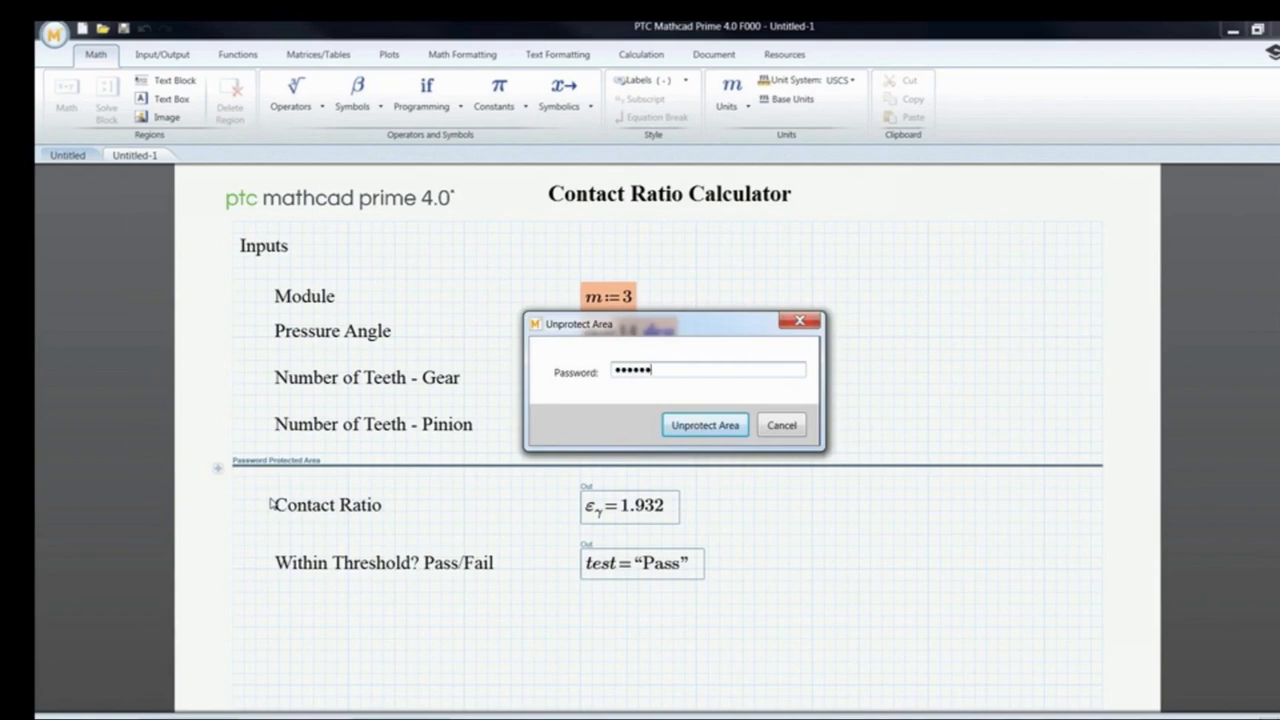
click(712, 432)
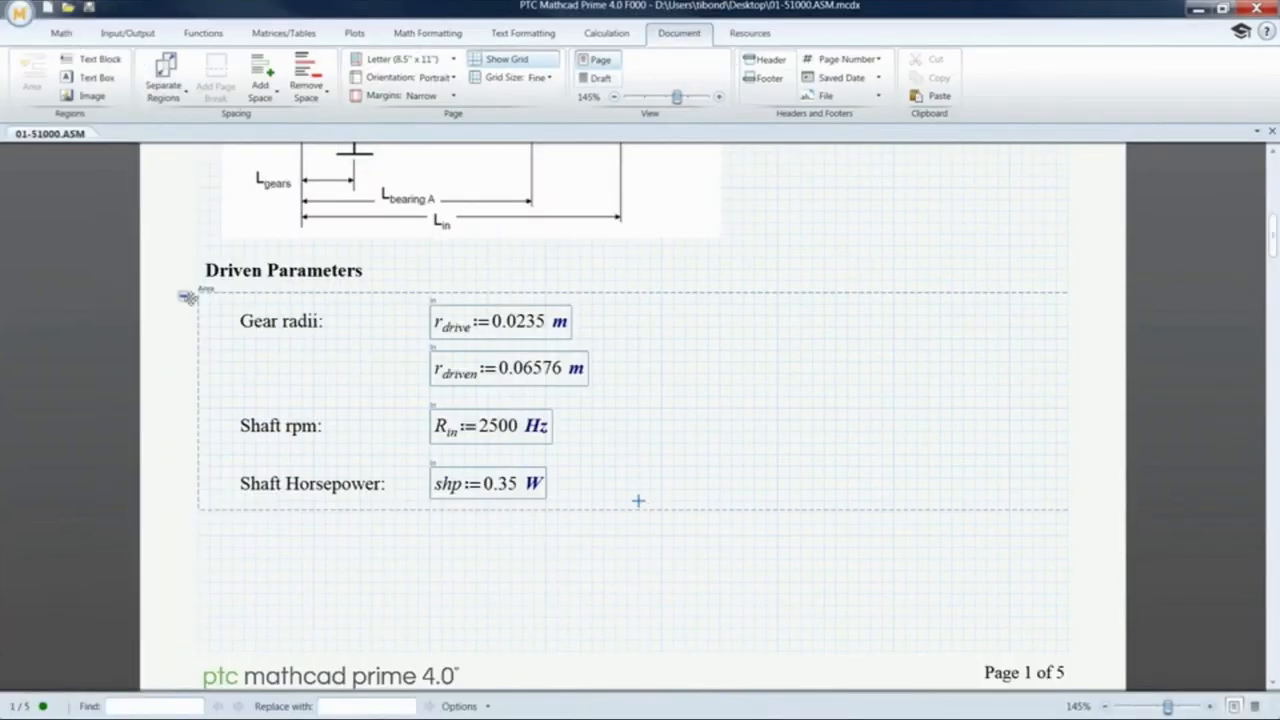
Step: Password-protect the Driven Parameters area, keeping its display locked expanded
right_click(185, 296)
click(237, 328)
text(••••••)
key(Tab)
text(••••••)
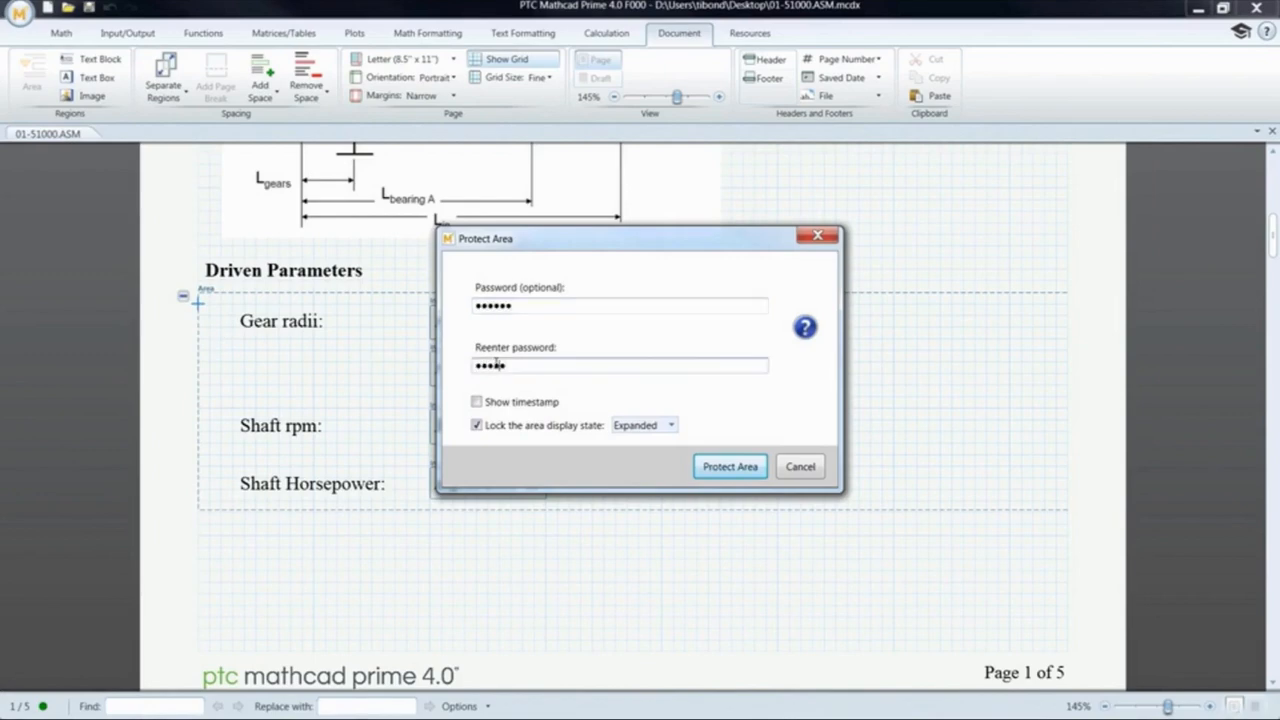
click(742, 472)
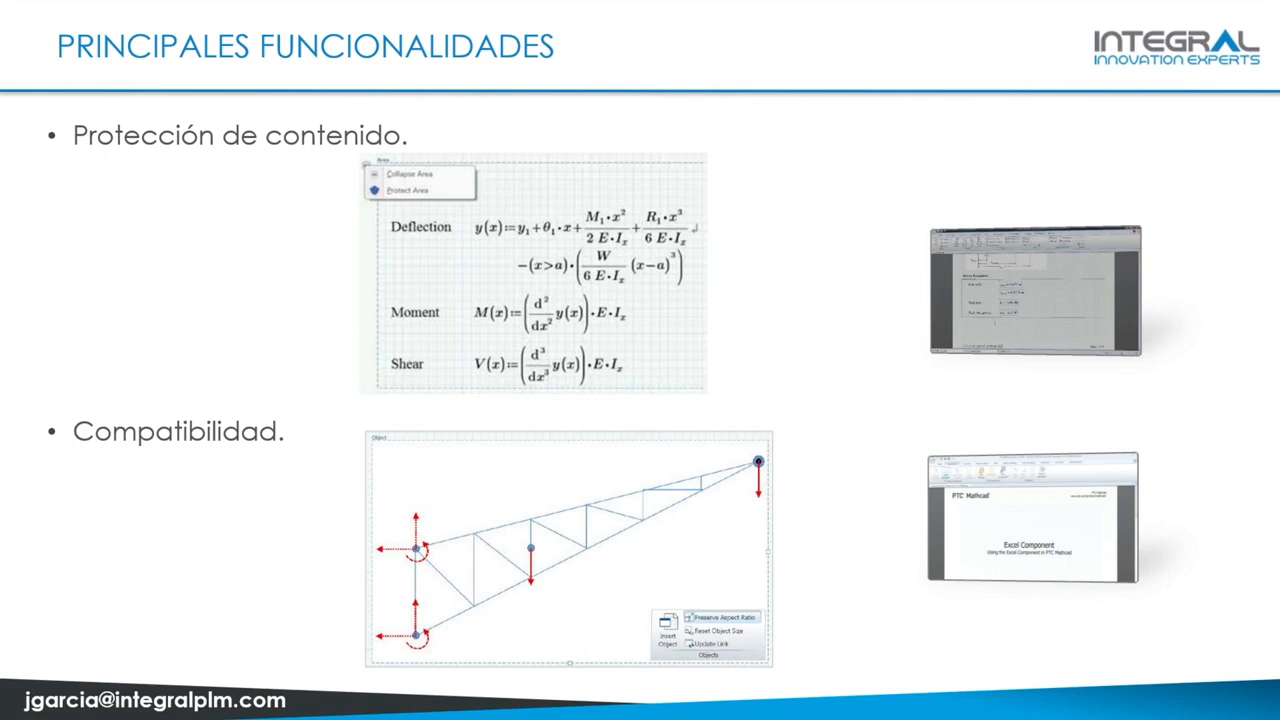
Step: Play the embedded Excel Component demo video full screen
click(1055, 534)
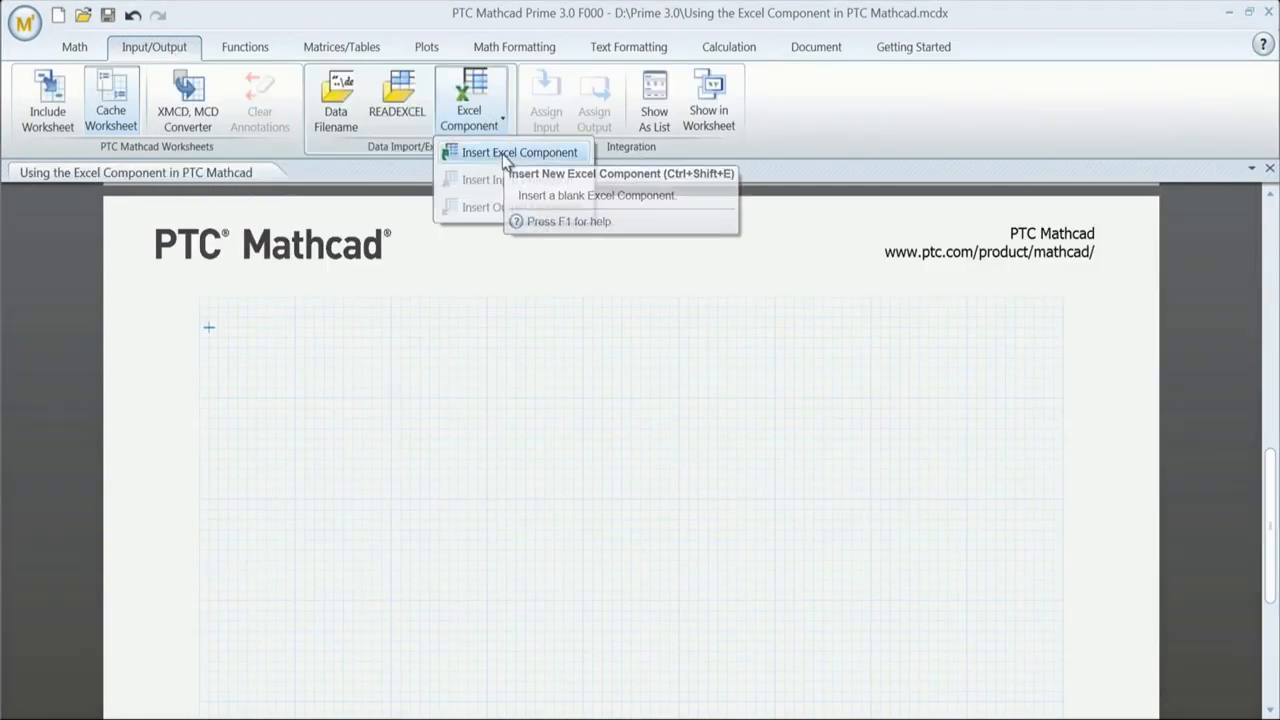
Step: Paste the metal-properties data into the Excel component and widen column D to fit
double_click(466, 449)
key(ctrl+v)
drag(740, 274, 908, 278)
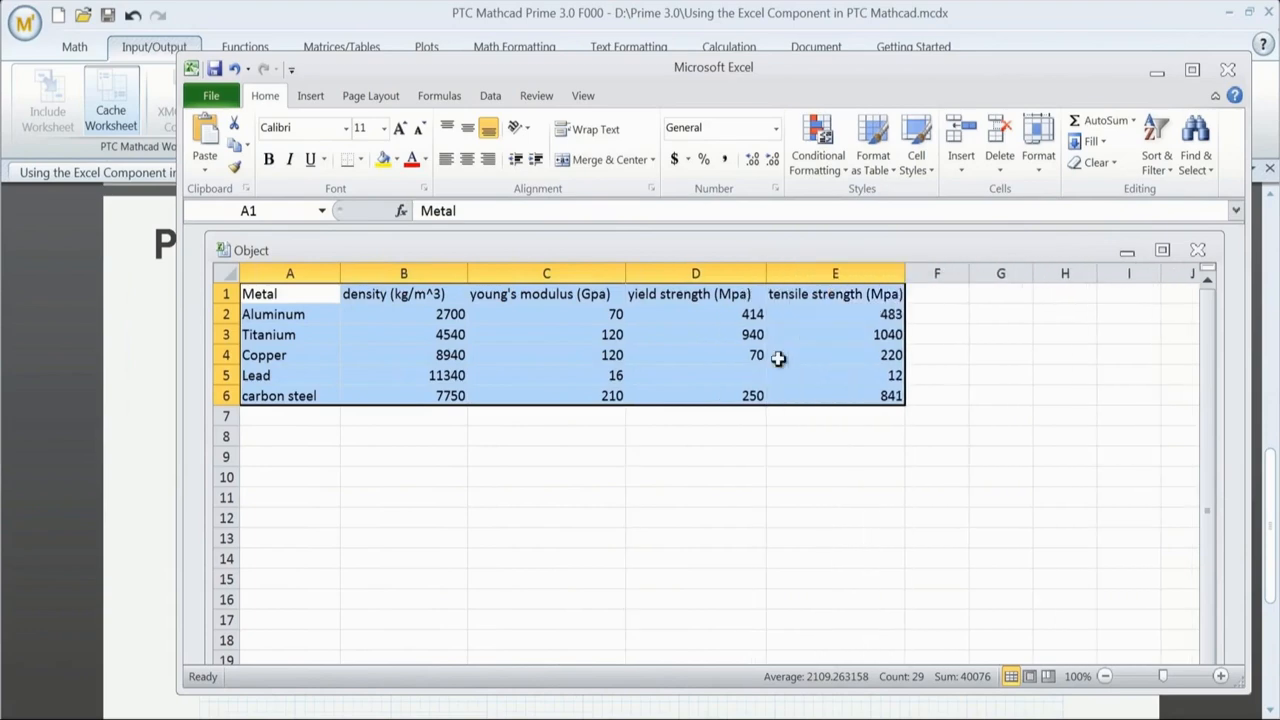
Step: Format the metals data as a styled table and sort density from smallest to largest
click(876, 166)
click(884, 280)
click(458, 294)
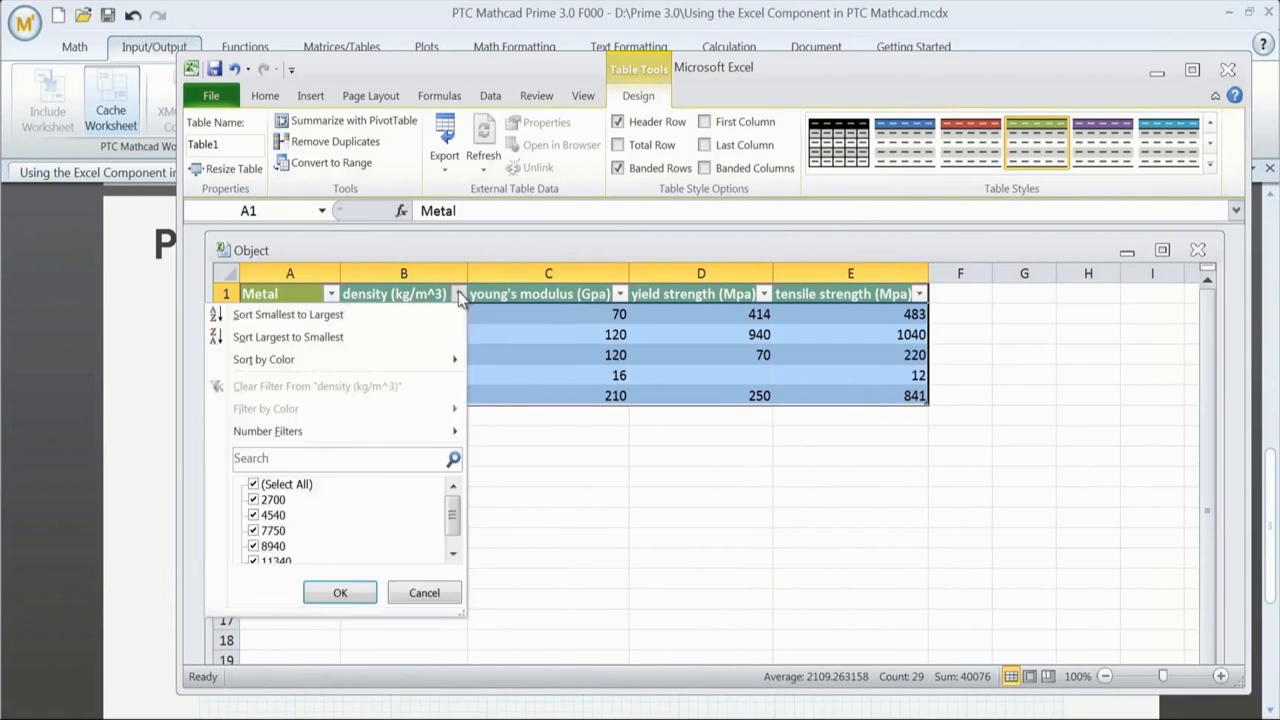
click(352, 314)
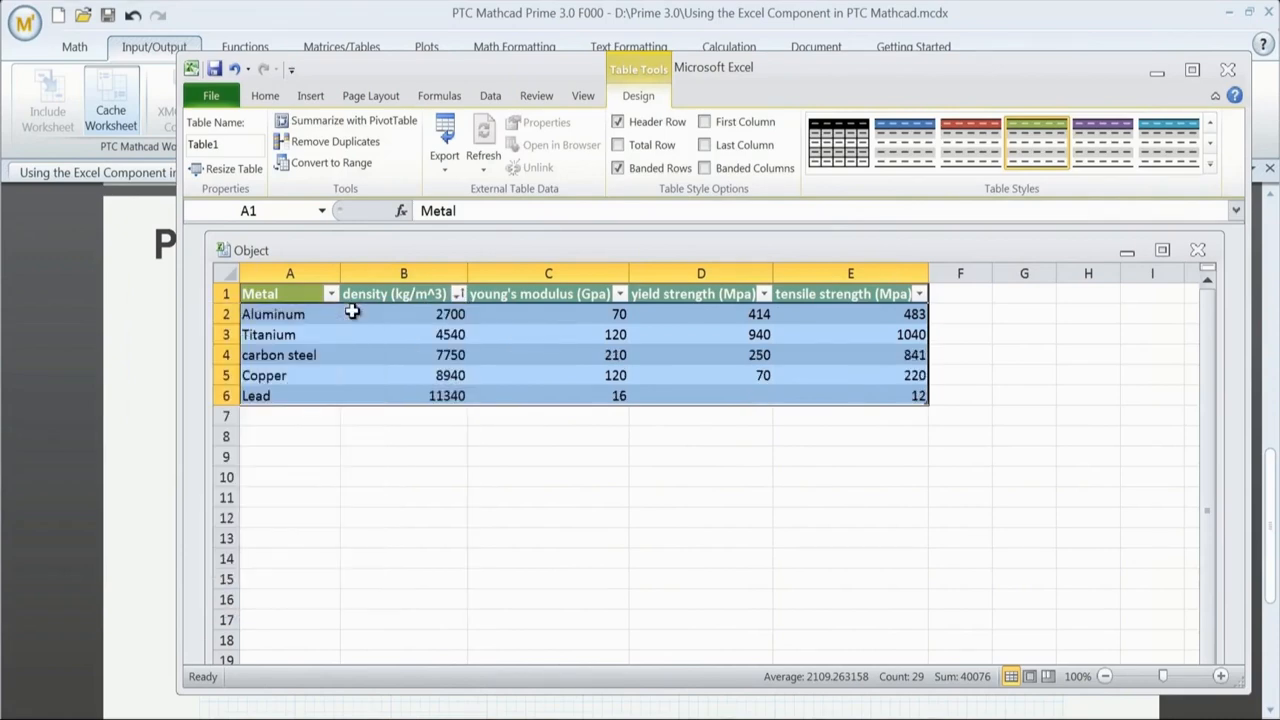
Step: Widen the Excel component and define ρ as excel"B2:B6" in kg/m^3 in Outputs
click(1228, 70)
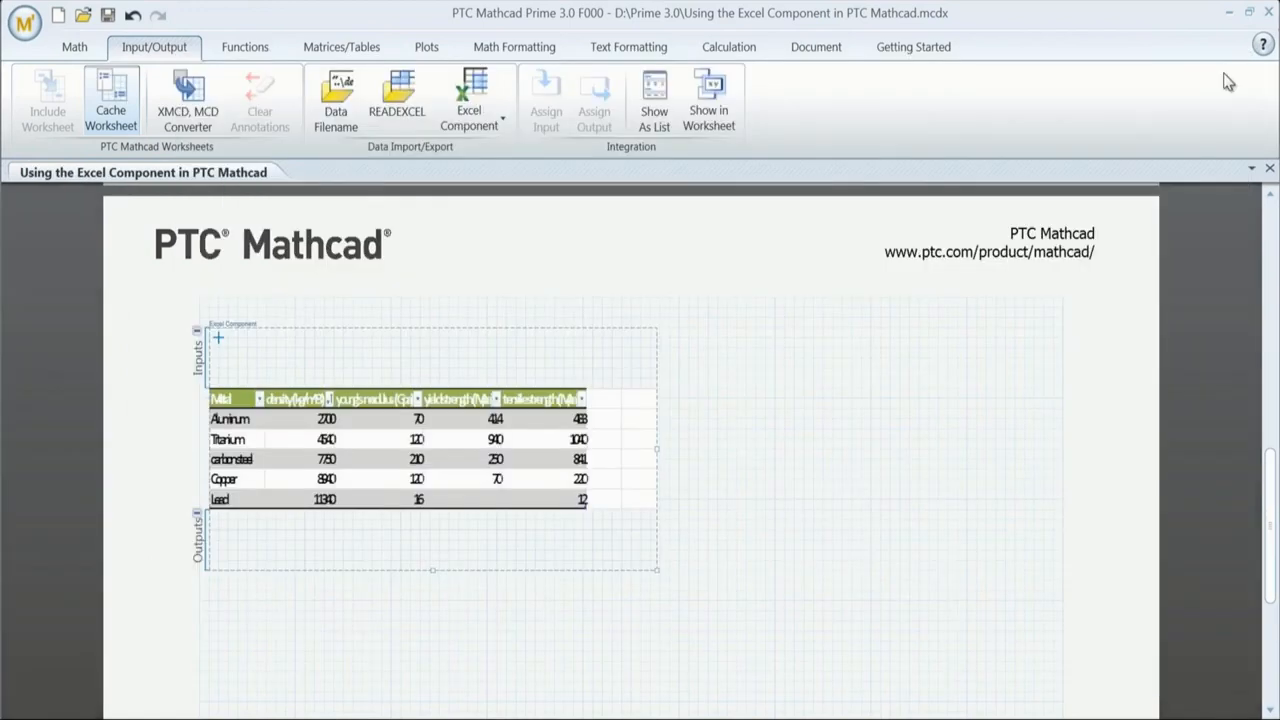
drag(657, 449, 1016, 439)
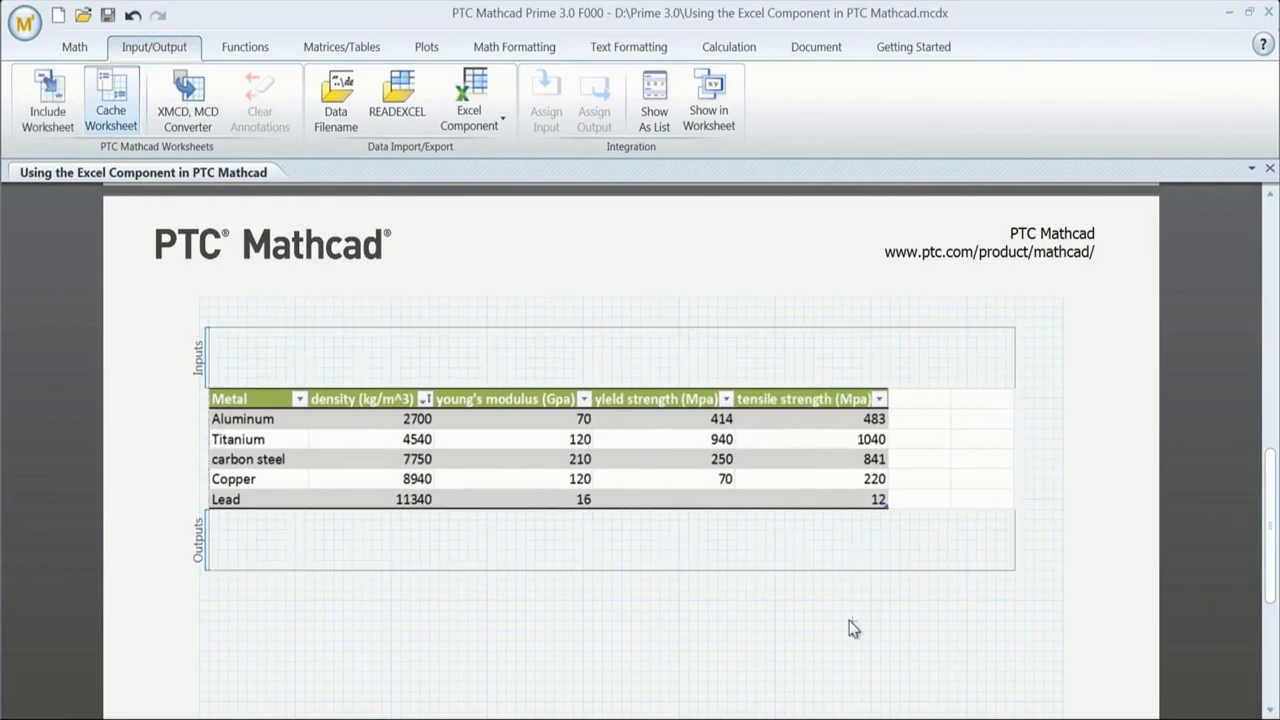
click(230, 535)
text(r)
key(ctrl+g)
text(:excel)
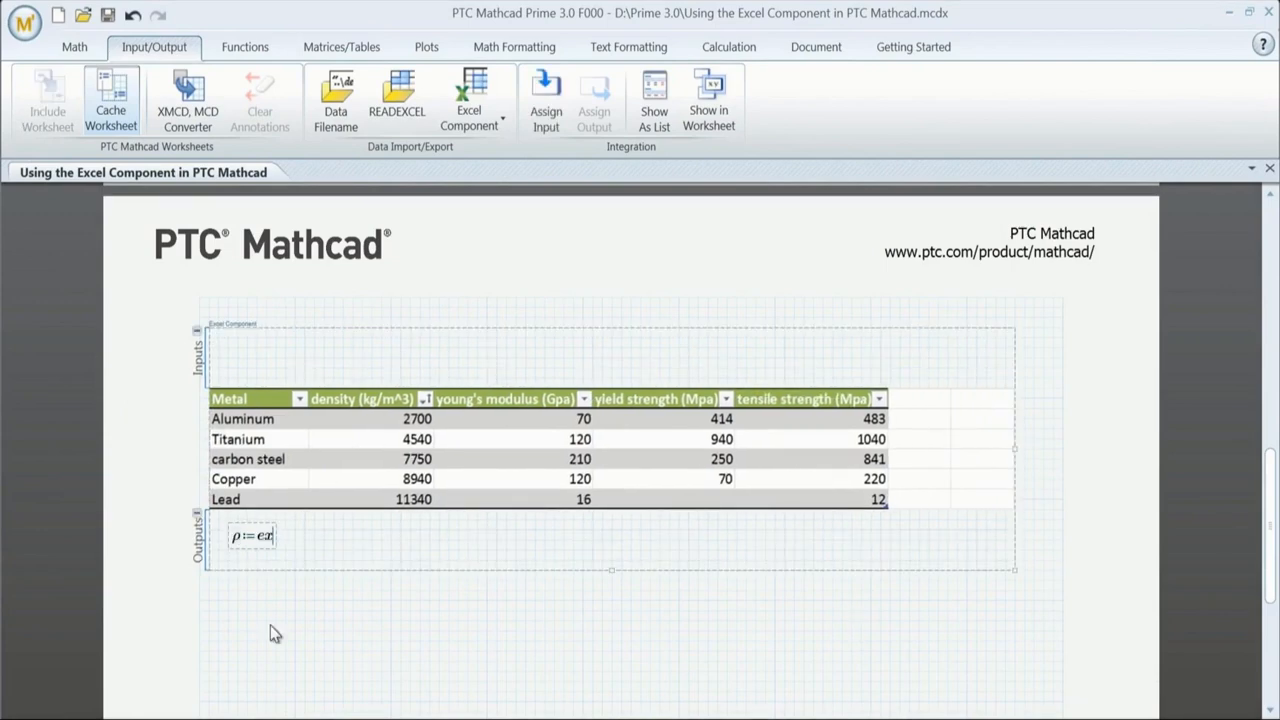
text("B2:B6"*kg/m^3)
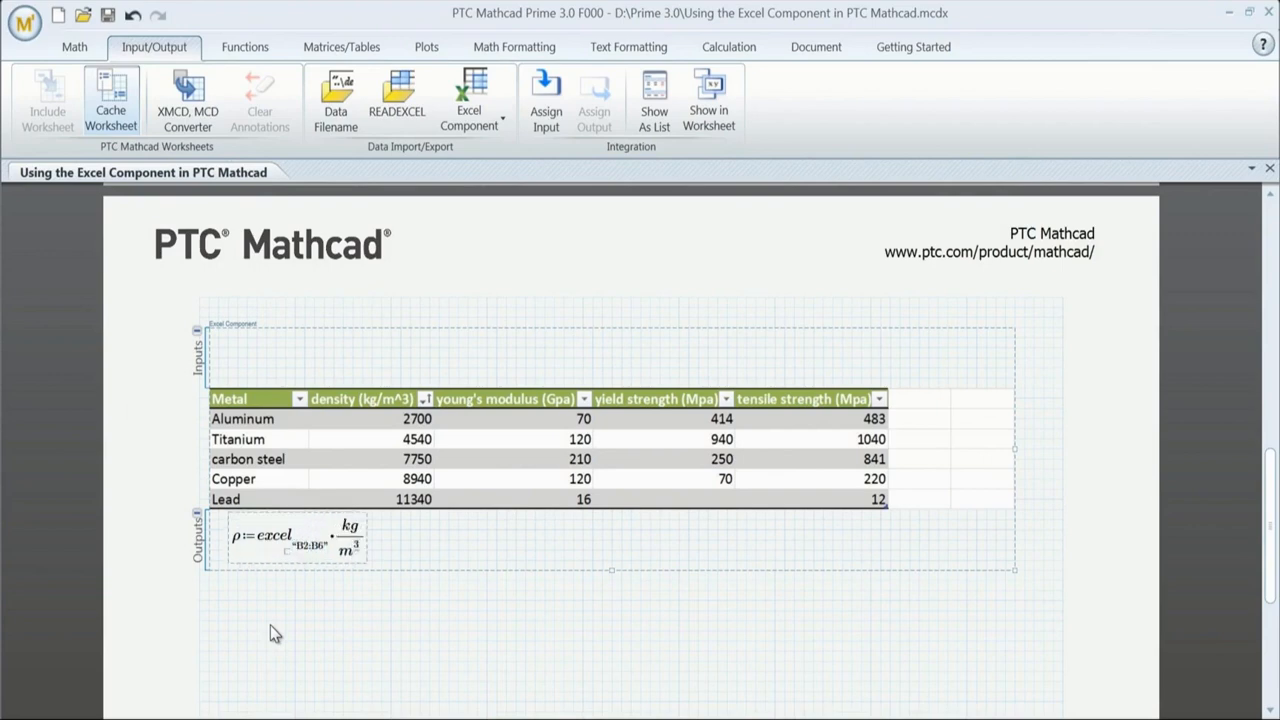
Step: Define ε from C2:C6 in GPa, then τ and σ through E2:E6 in MPa
click(382, 540)
text(e)
key(ctrl+g)
text(:excel"C2:C6"*GPa)
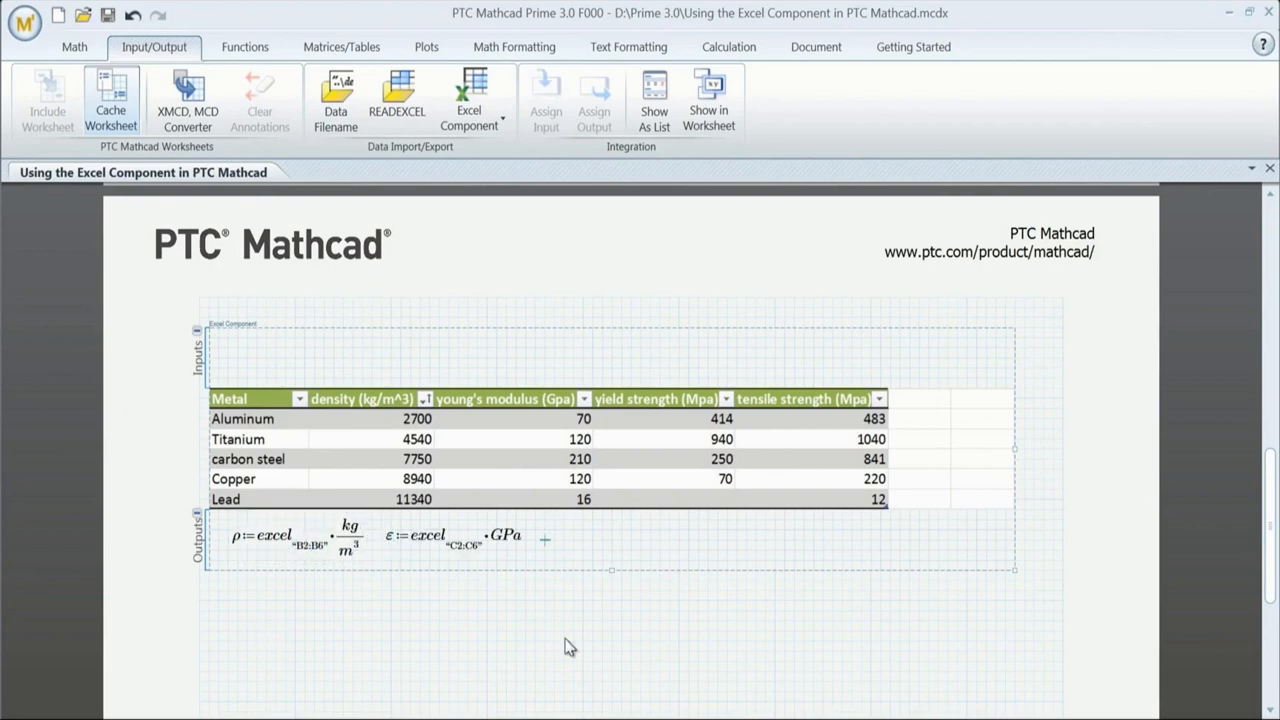
text(t)
key(ctrl+g)
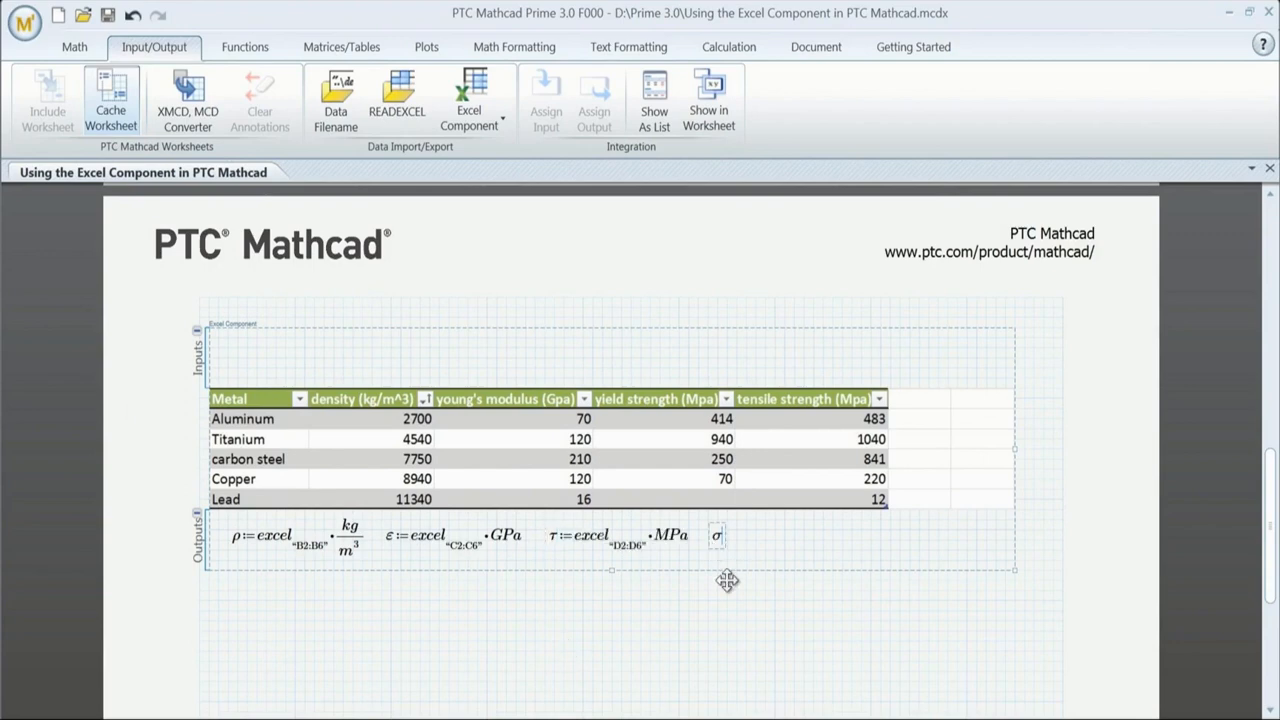
text(:e)
key(alt+c)
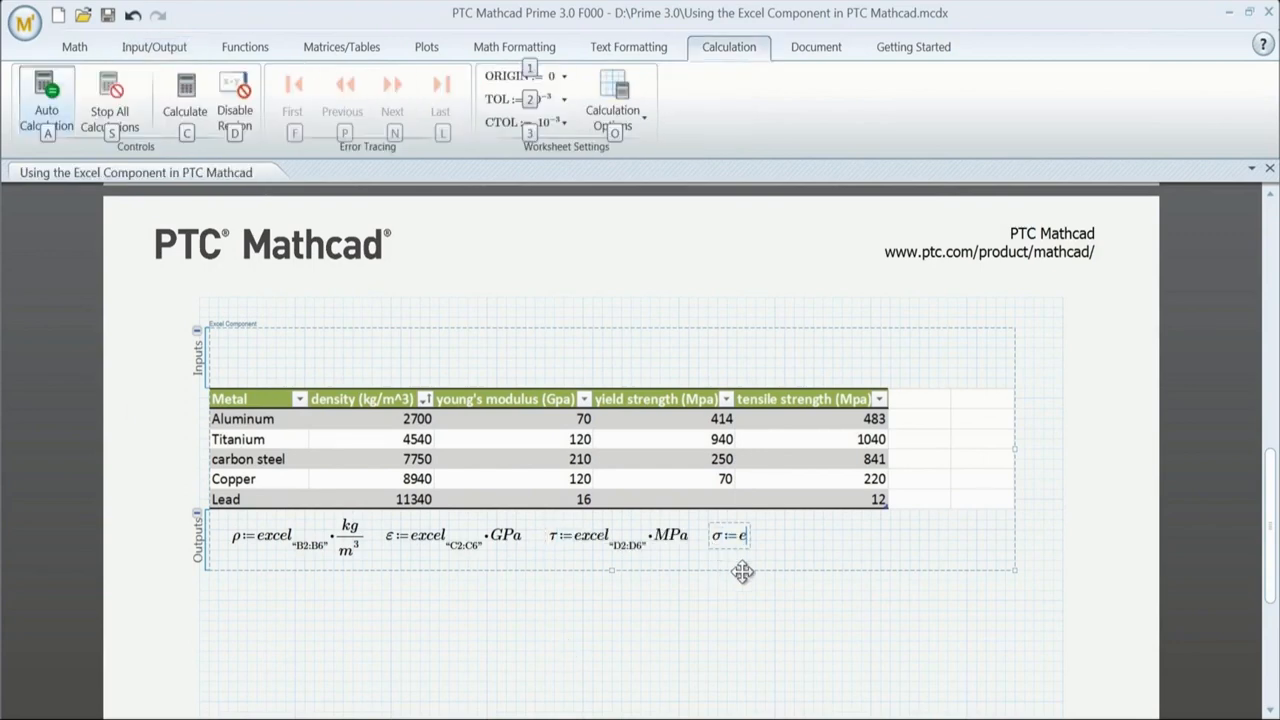
text(xcel"E2:E6"*MPa)
click(765, 603)
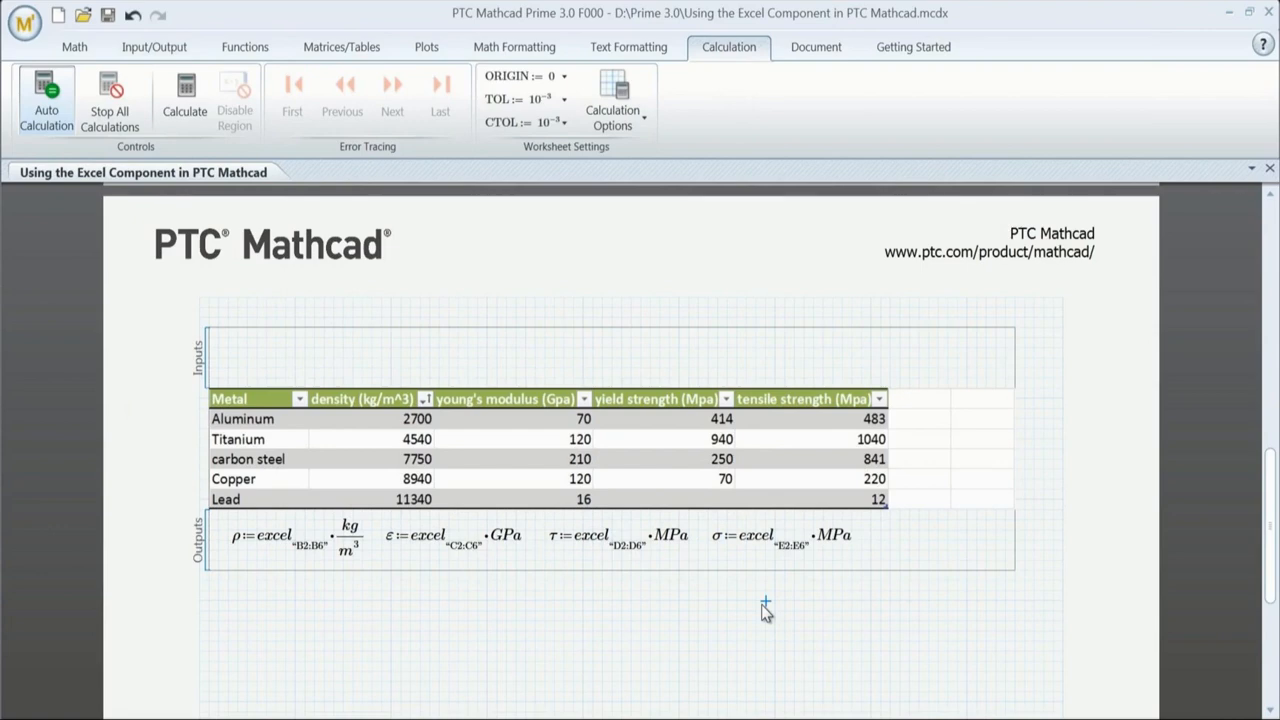
Step: Evaluate ρ= and ε= below the Excel component
click(225, 642)
text(r)
key(ctrl+g)
text(=)
click(383, 645)
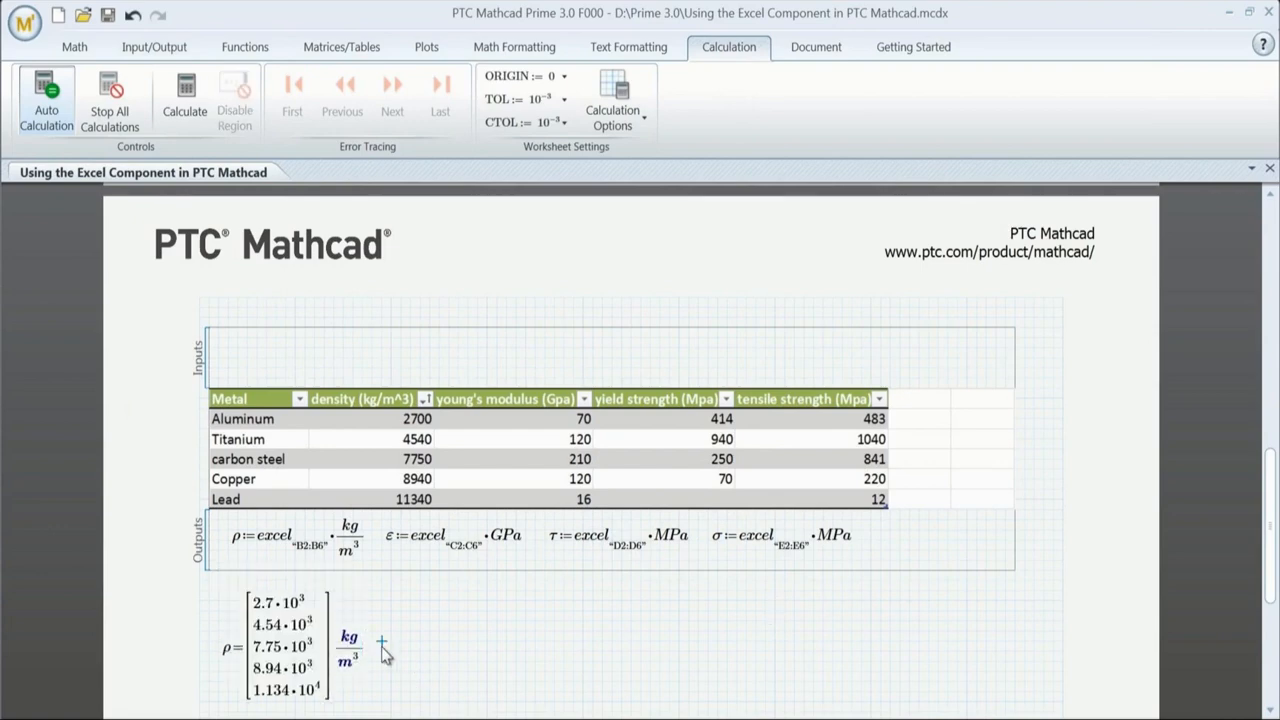
text(e)
key(ctrl+g)
text(=)
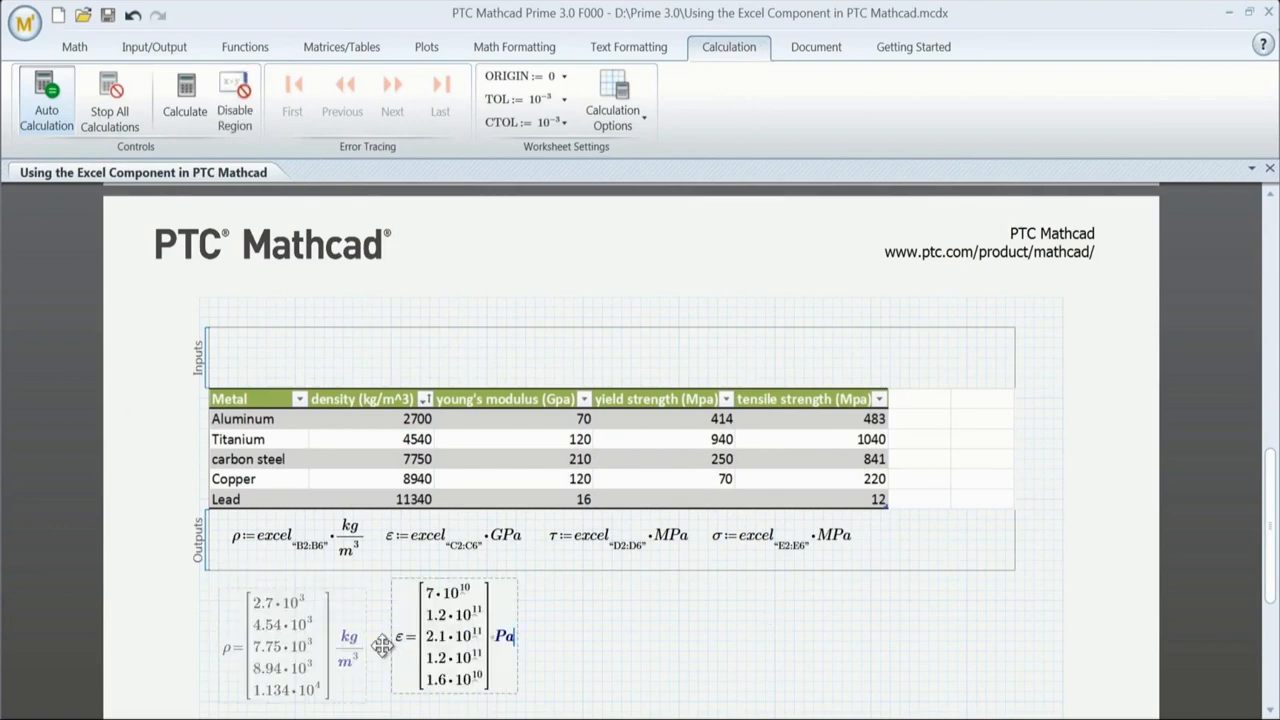
Step: Evaluate τ= and σ= beside the density and modulus results
text(t)
key(ctrl+g)
text(=)
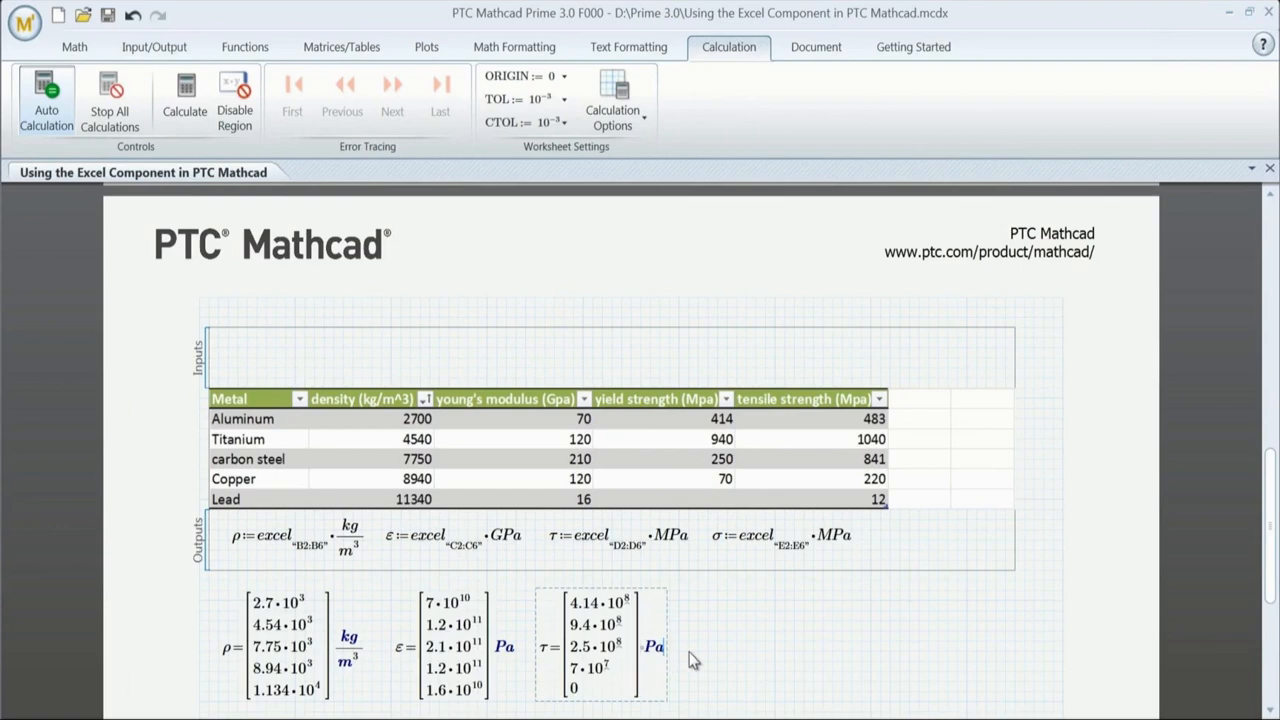
click(700, 646)
text(s)
key(ctrl+g)
text(=)
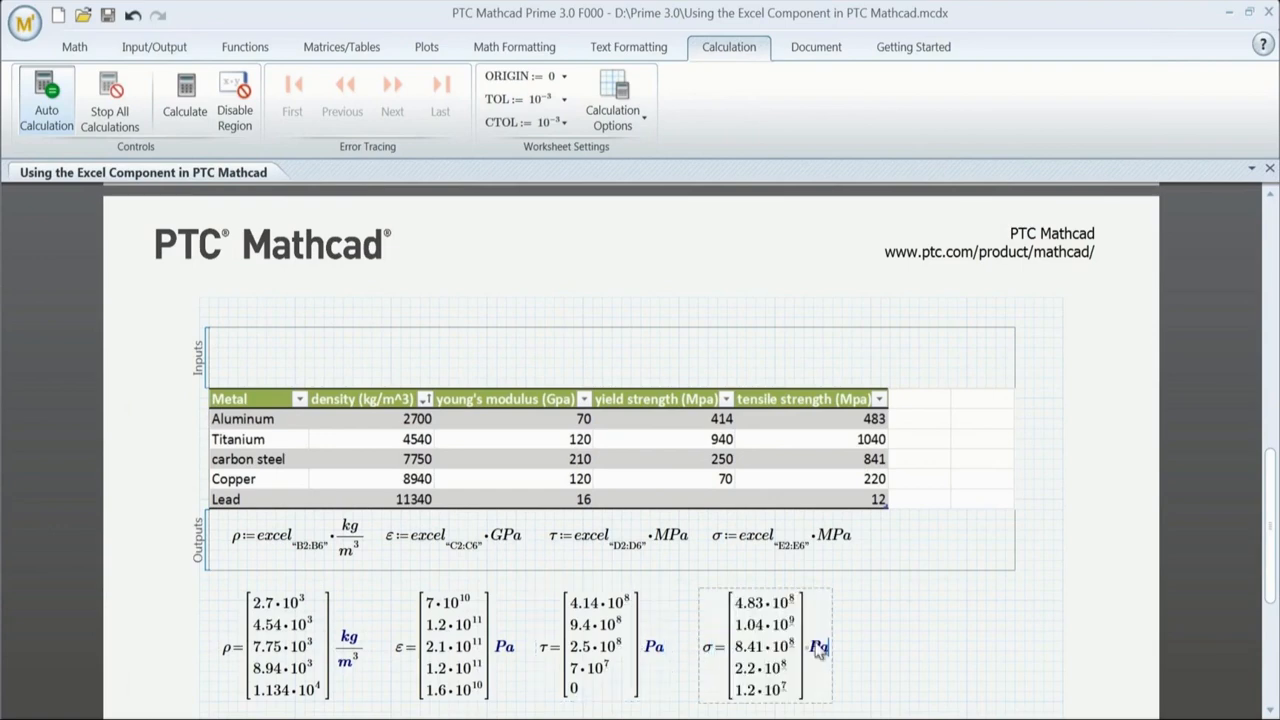
scroll(277, 251, down, 2)
Step: Define hardness as a column vector starting with 95 and pass it to the component's Inputs
text(hardness)
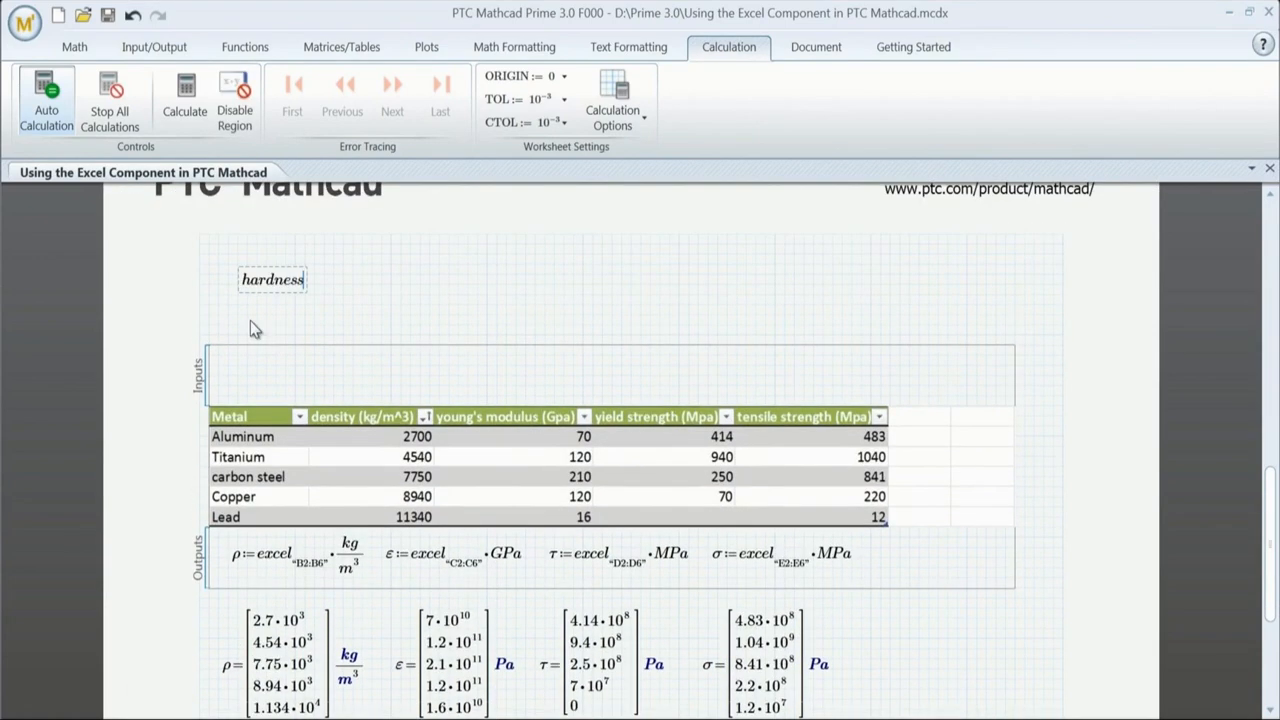
text(:)
key(ctrl+m)
text(95)
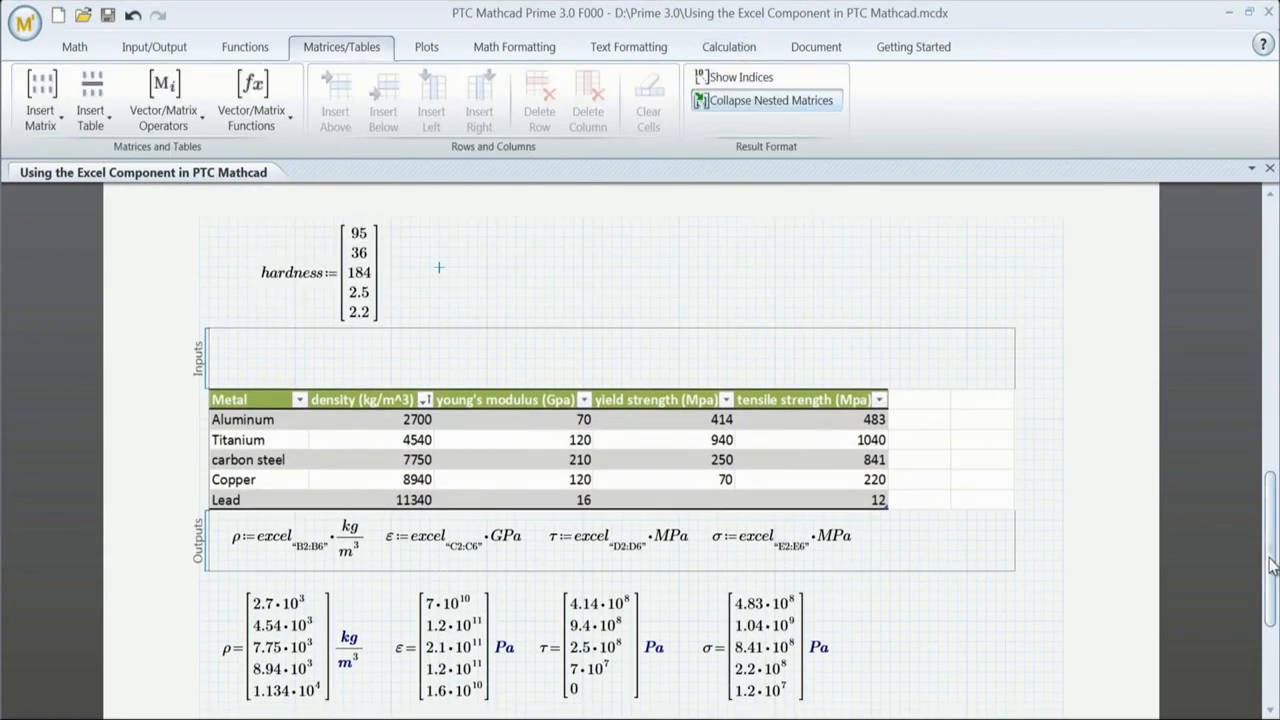
text(hardness)
Step: Bring the hardness and rating columns into the Excel table and return to the worksheet
double_click(482, 334)
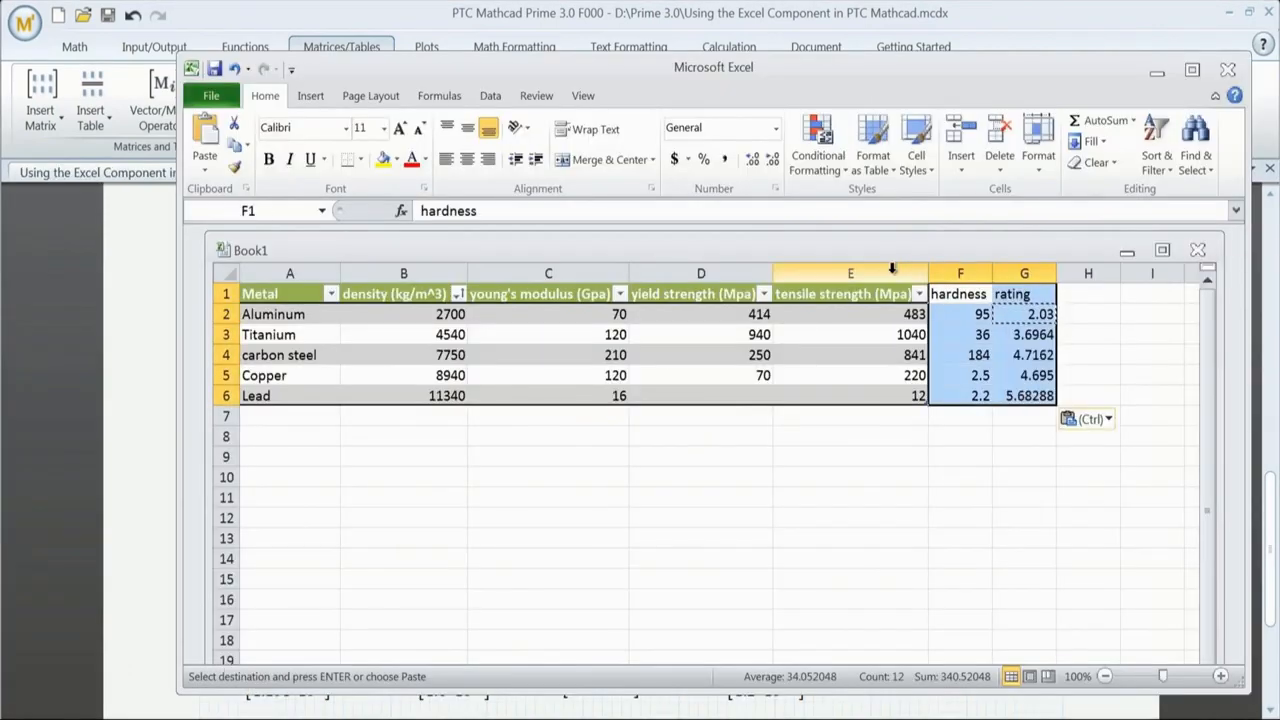
click(872, 150)
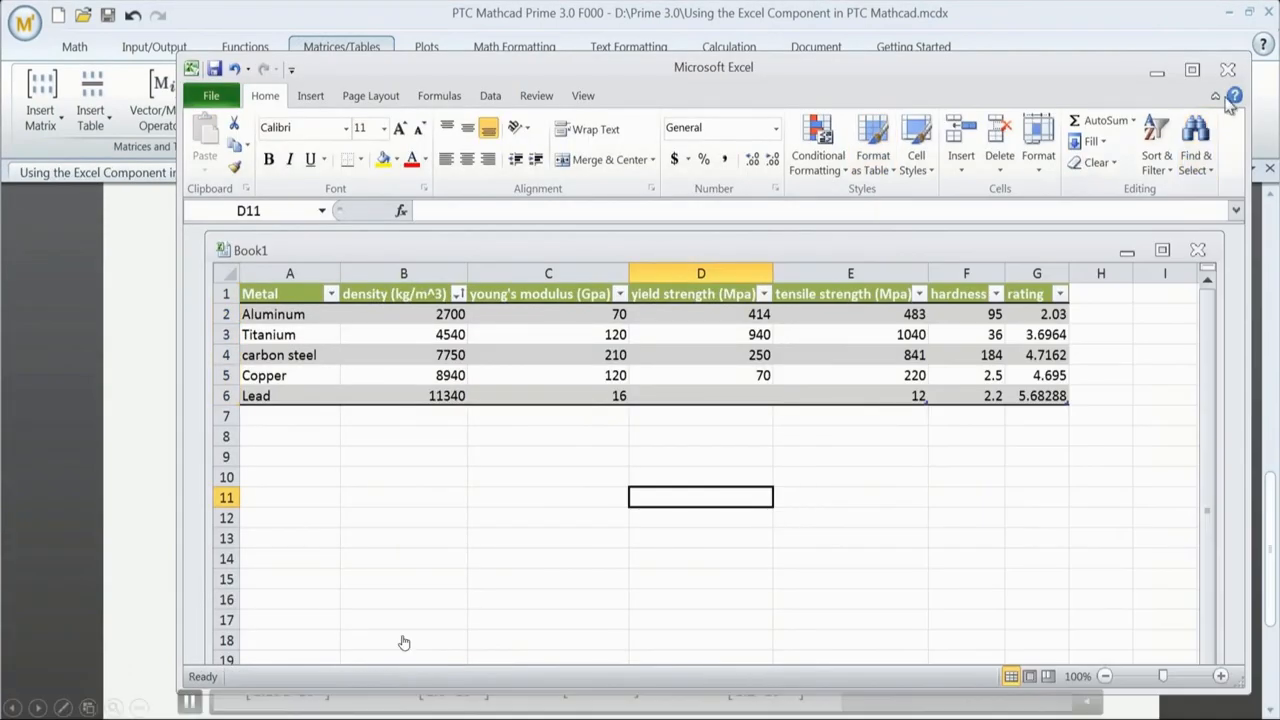
click(162, 548)
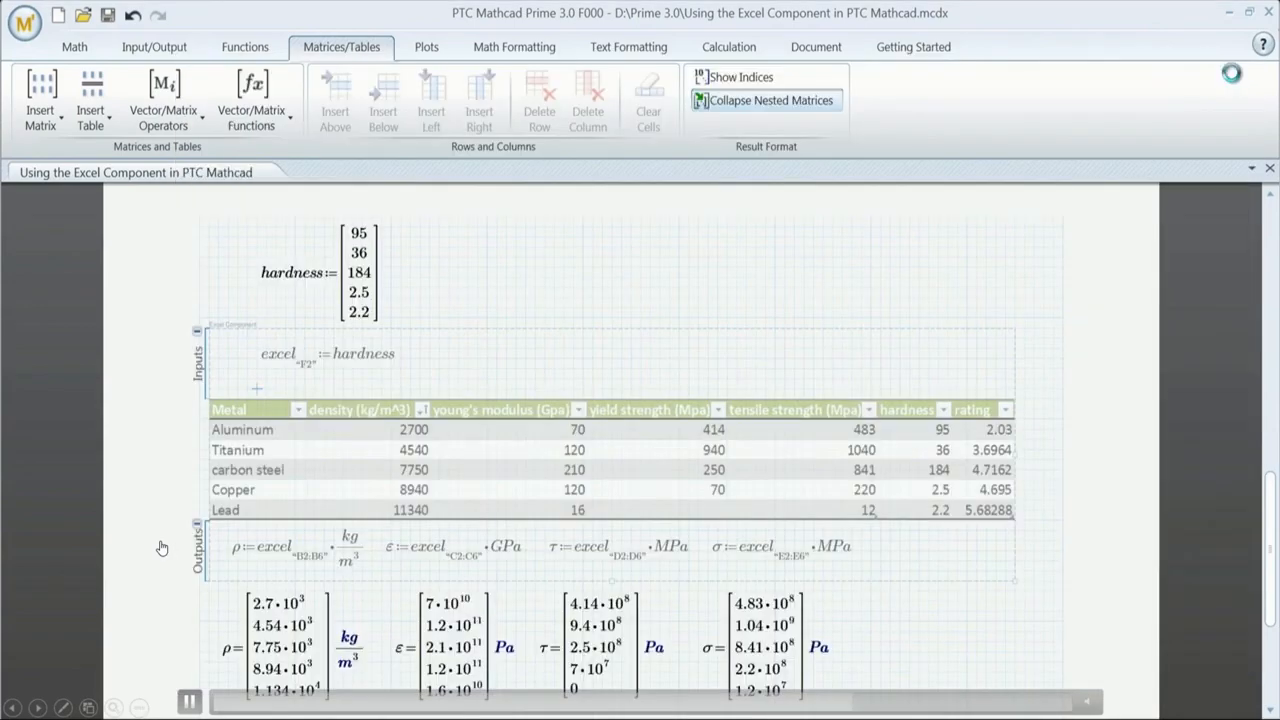
scroll(981, 533, down, 2)
text(hardness)
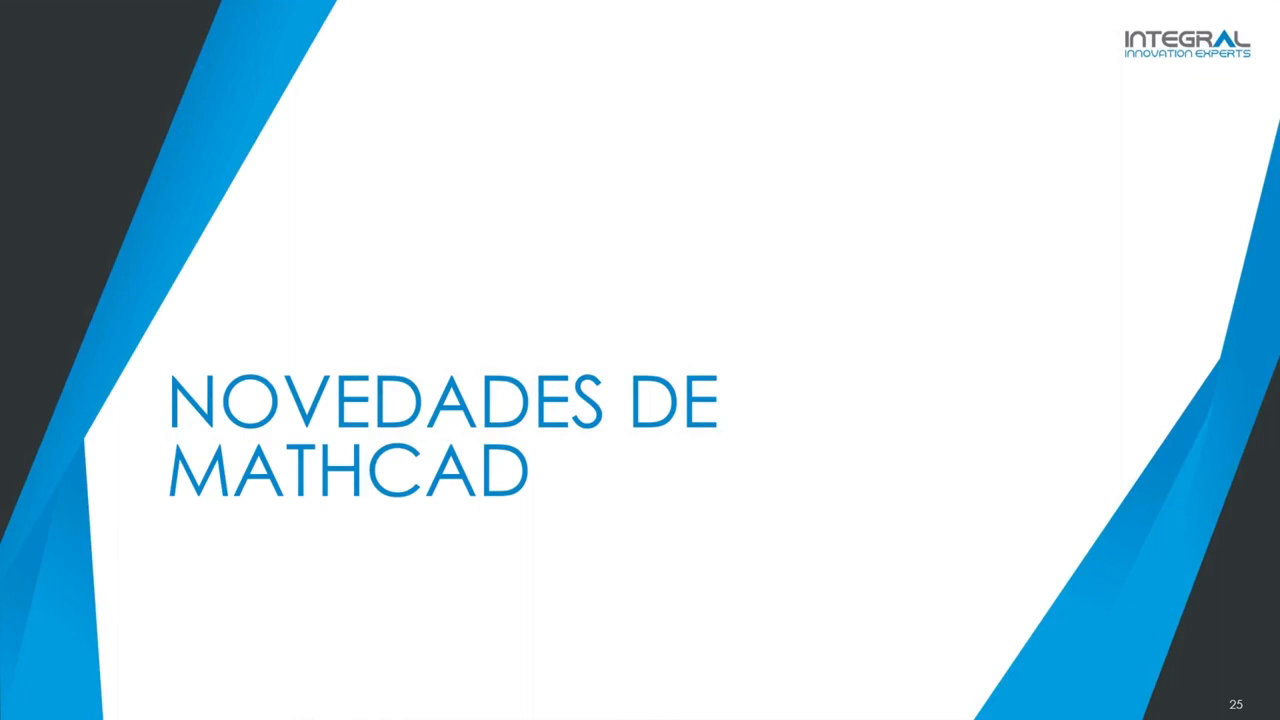
Step: Advance to the 'Primeras versiones de PTC Mathcad Prime' slide
key(Right)
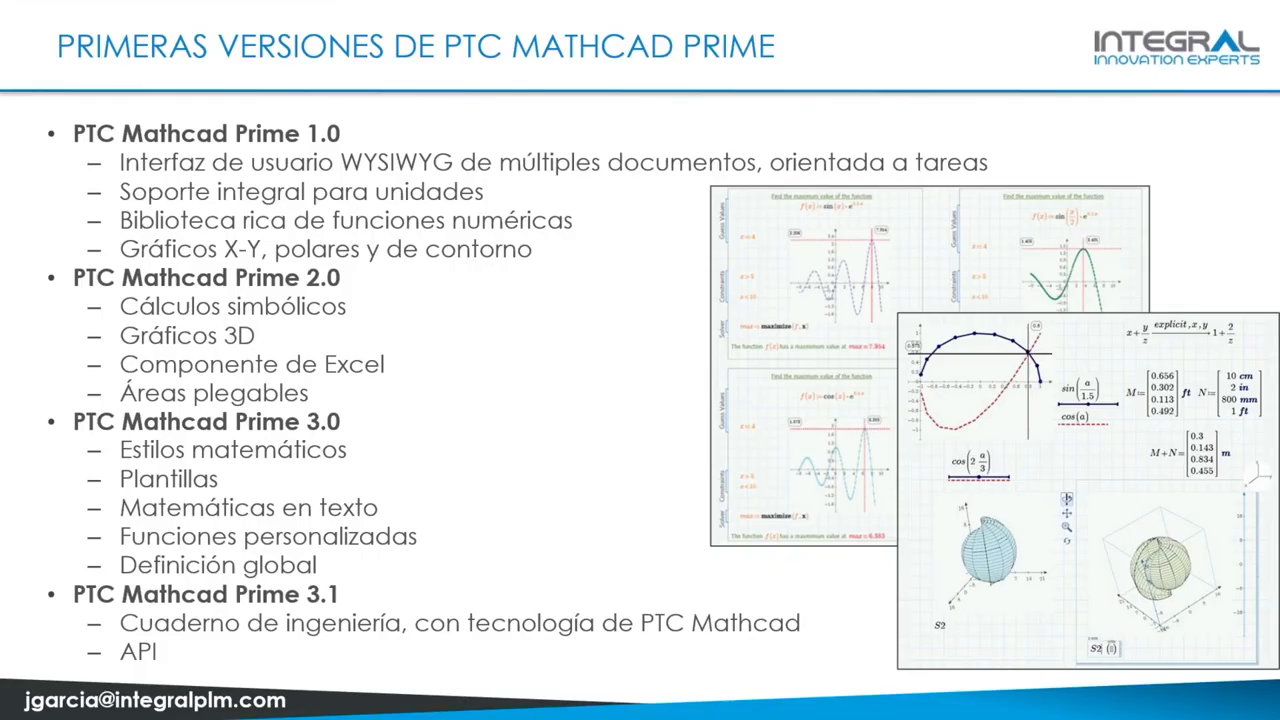